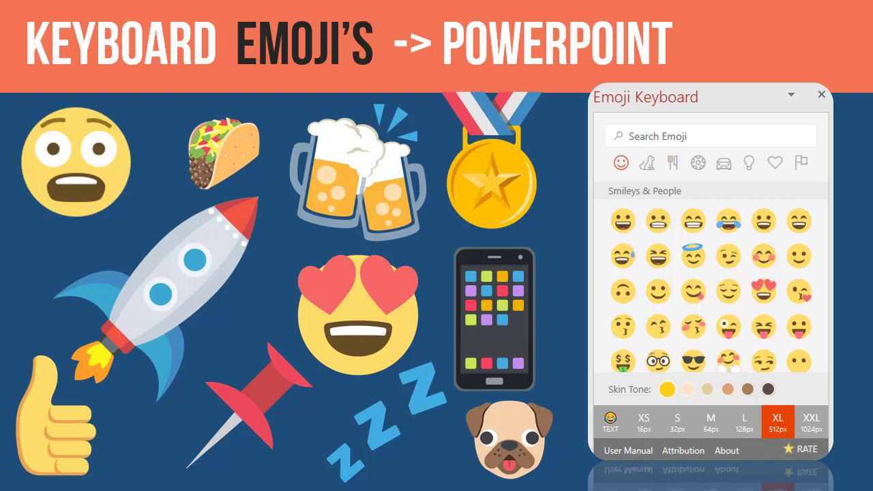
Exit the slideshow and return to Normal view on slide 4, 'KEYBOARD EMOJI'S -> POWERPOINT'
key(Escape)
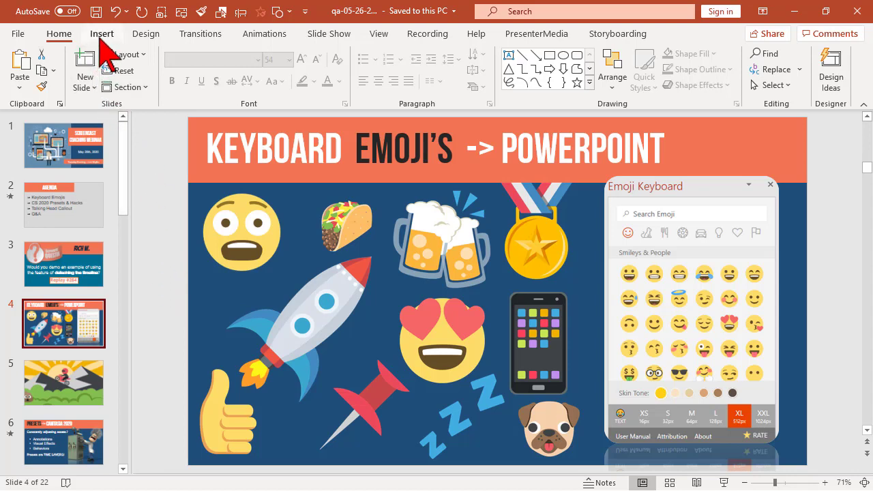
Open the Office Add-ins store with Get Add-ins on the Insert tab
click(102, 36)
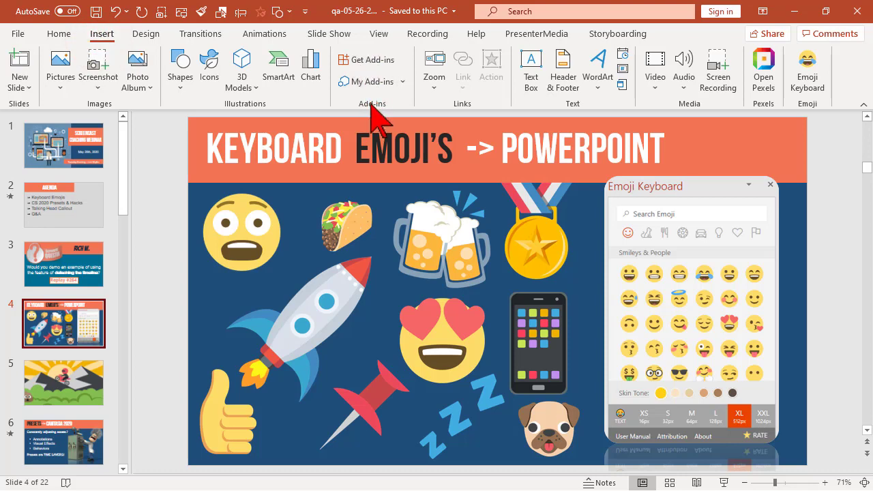
click(364, 61)
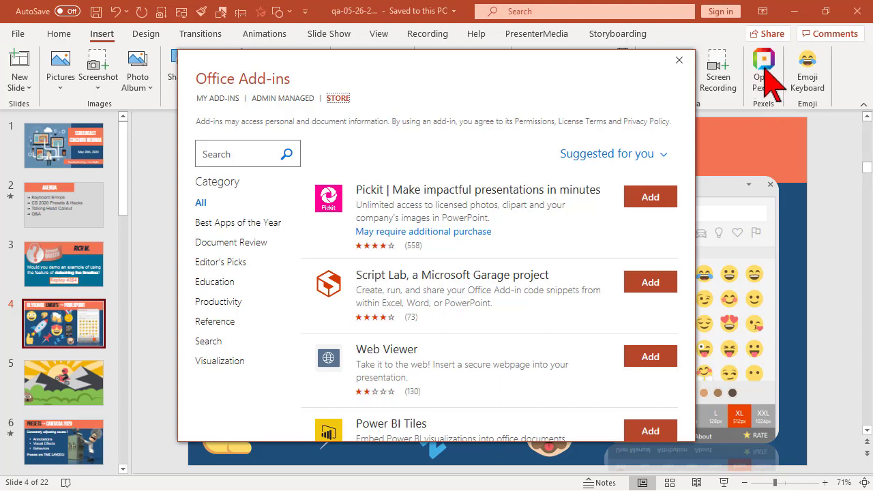
Search the add-ins store for 'pexels', then for 'keyboard' to find Emoji Keyboard
click(247, 156)
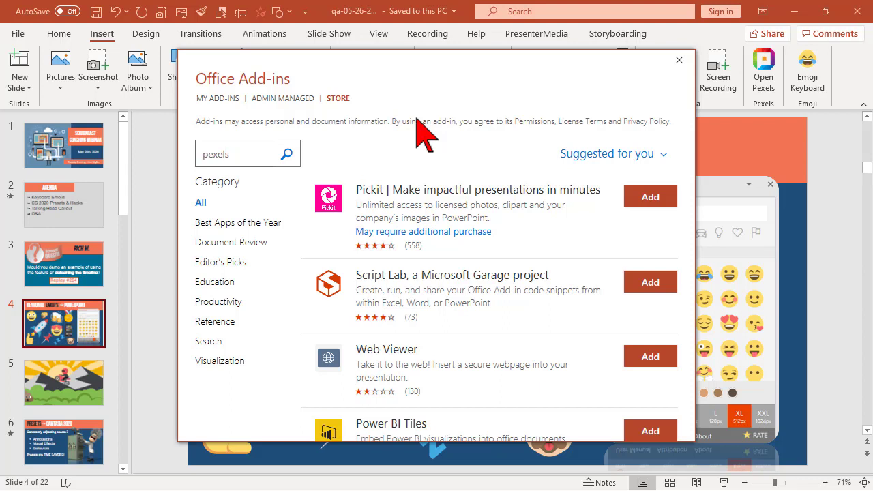
click(287, 155)
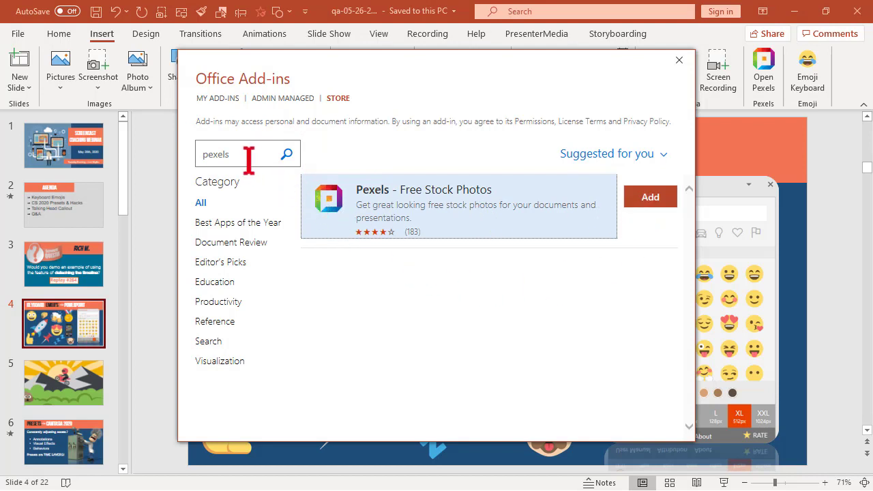
drag(247, 154, 202, 158)
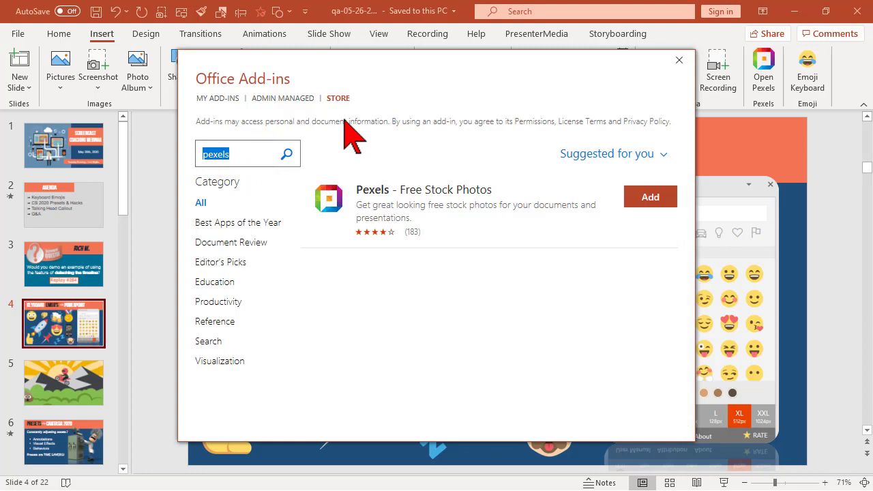
text(ke)
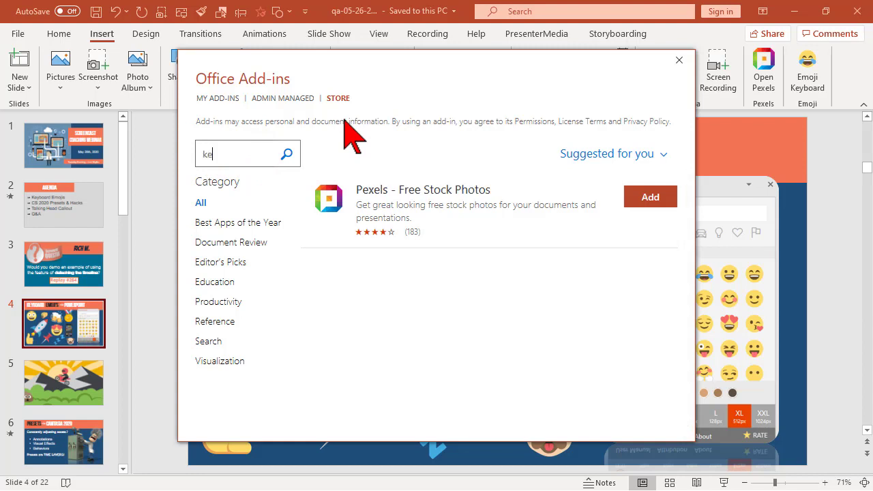
text(yboard)
click(288, 155)
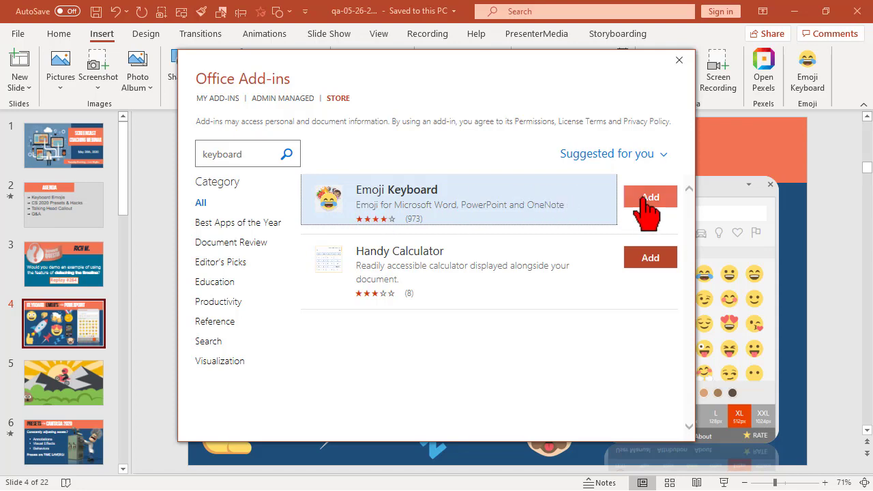
Close the add-ins store and show the Emoji Keyboard side panel on slide 4
click(679, 60)
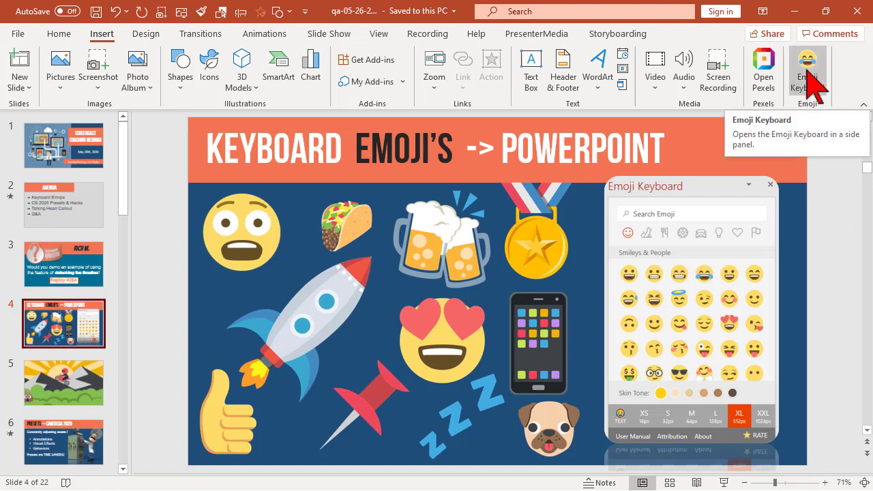
click(808, 74)
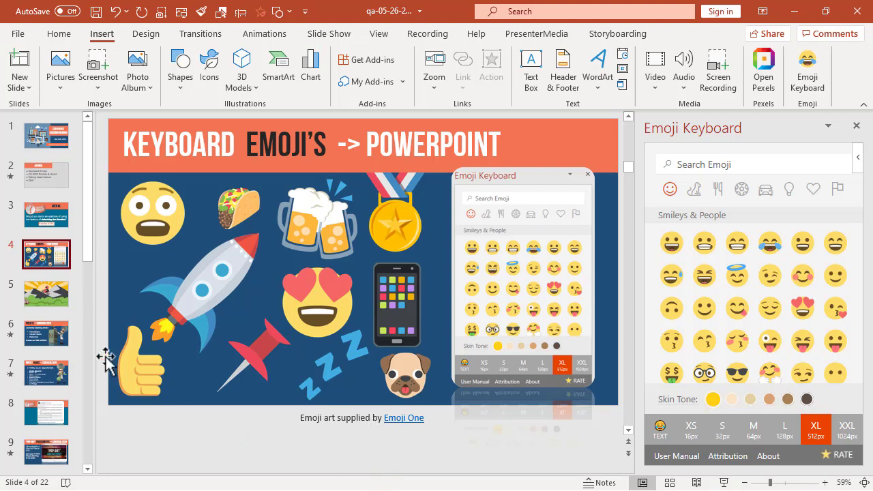
Insert a blank slide 5 and search the Emoji Keyboard for 'dog'
right_click(39, 273)
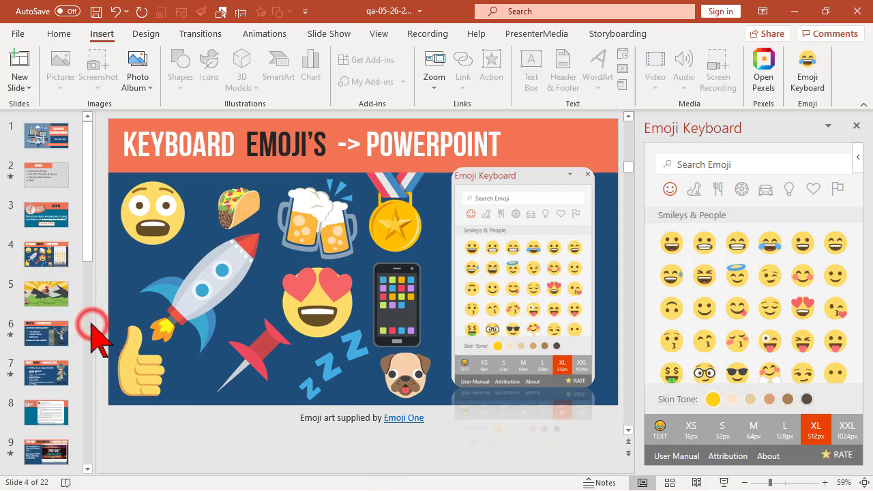
click(91, 324)
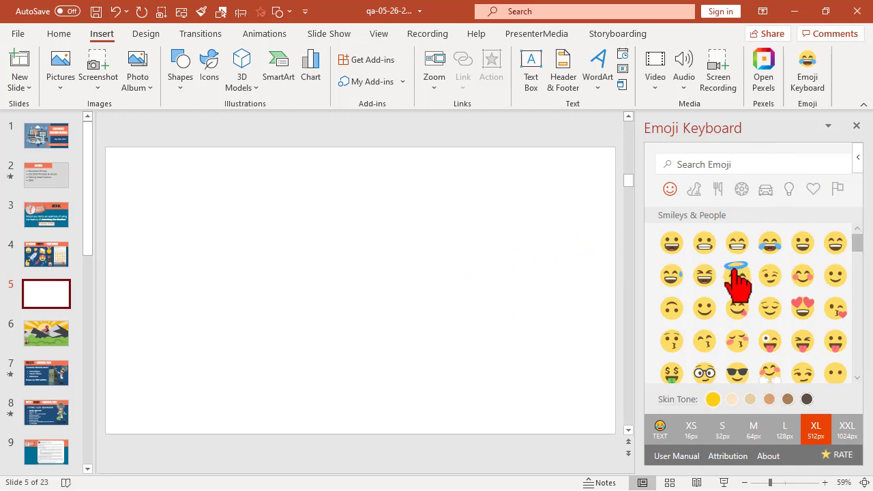
scroll(730, 269, down, 3)
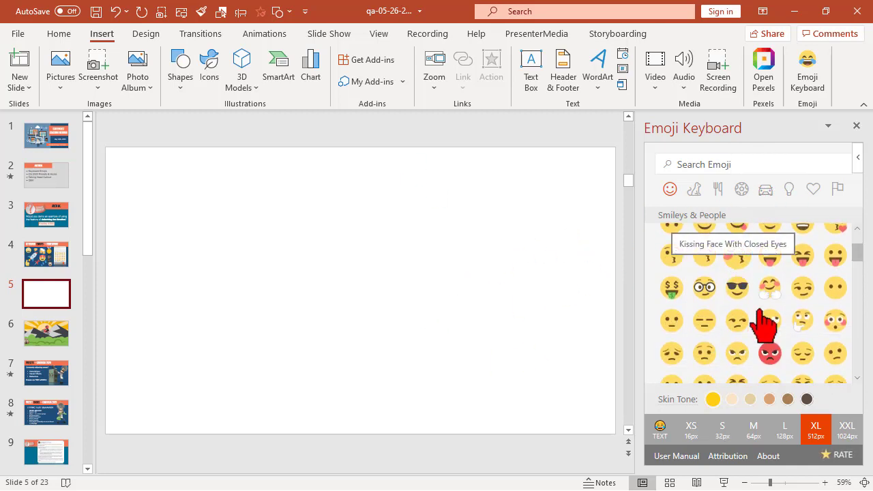
click(708, 164)
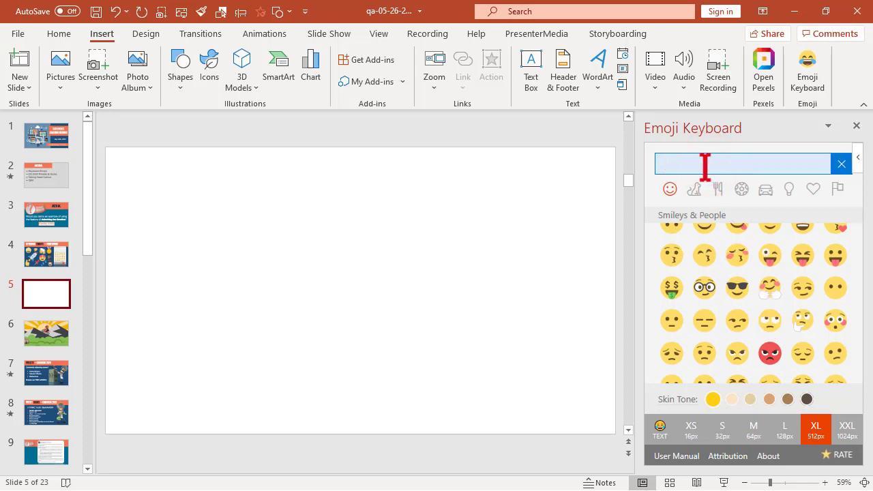
text(dog)
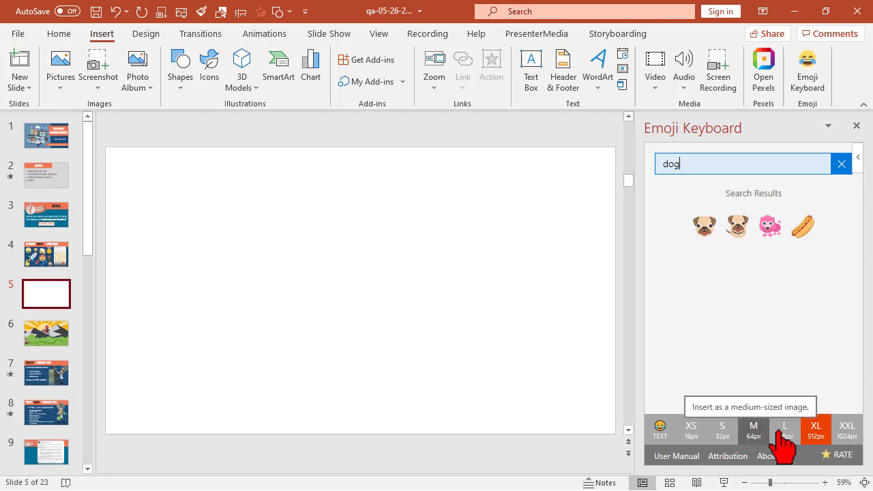
Insert the pug emoji at XL 512px size, shrink it, and move it to the slide's left side
click(816, 432)
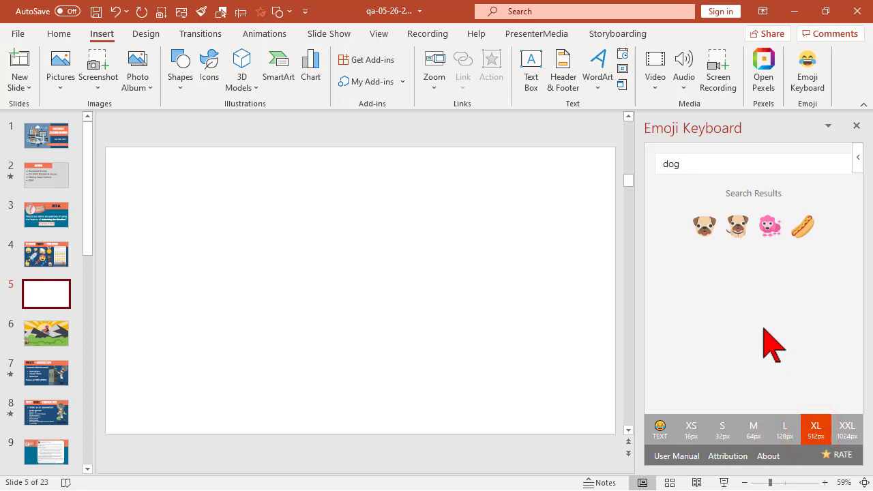
click(737, 232)
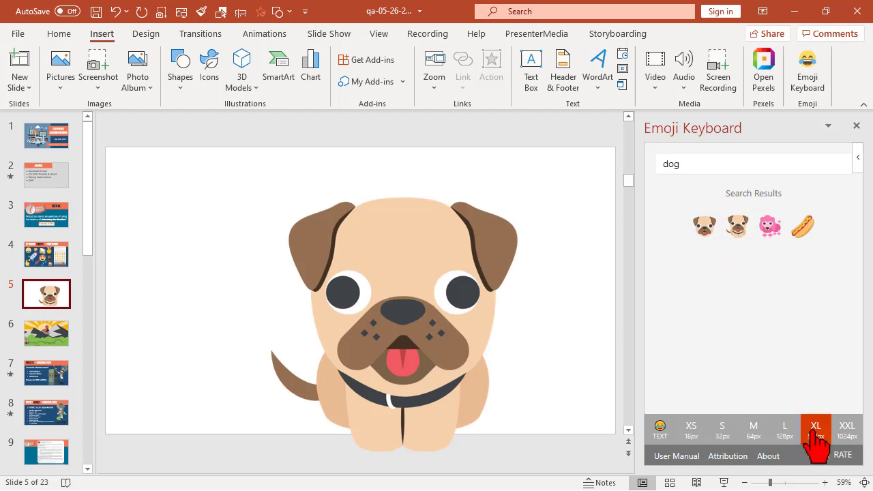
drag(366, 328, 344, 307)
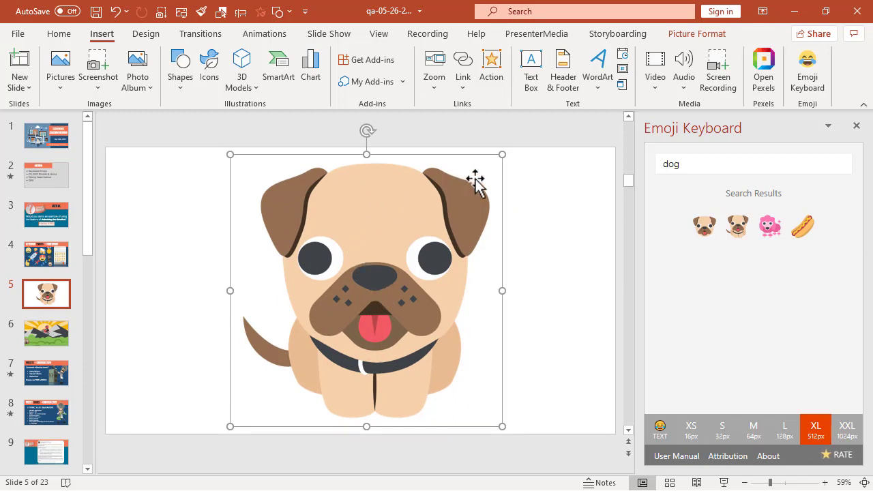
drag(505, 154, 403, 256)
drag(328, 334, 365, 278)
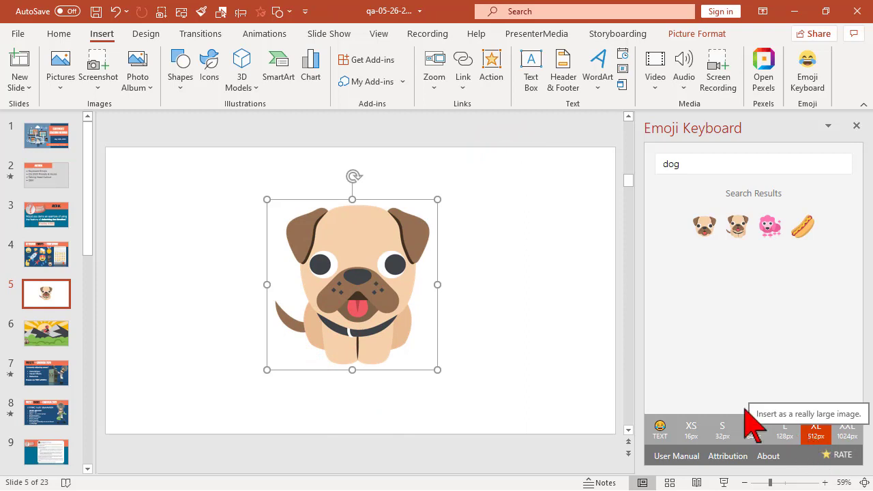
drag(366, 289, 221, 266)
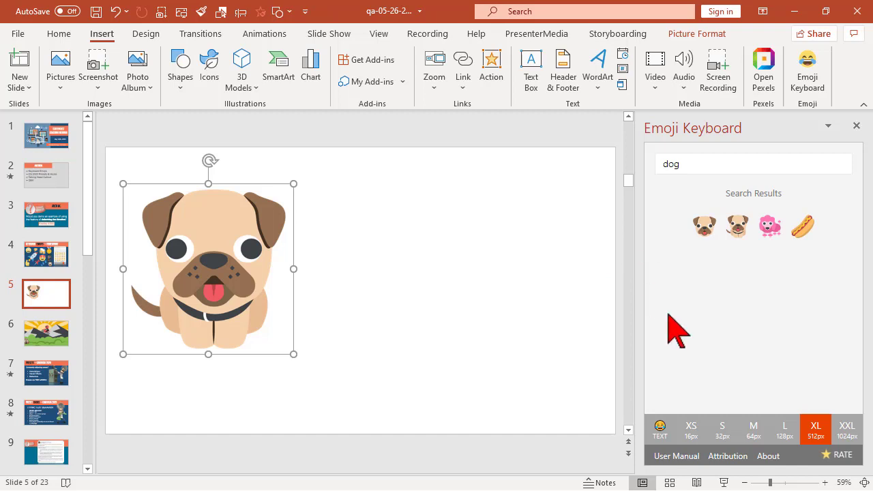
Insert the pug at S 32px size and enlarge it beside the first to show it blurs
click(721, 426)
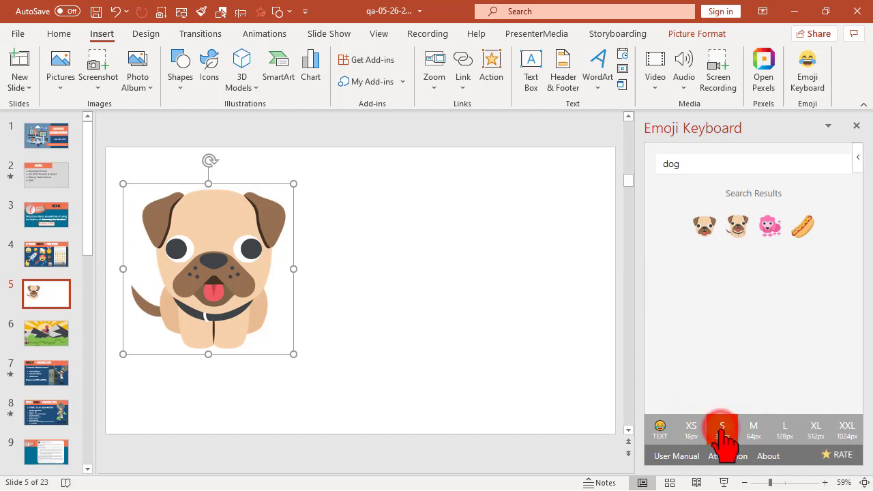
click(737, 229)
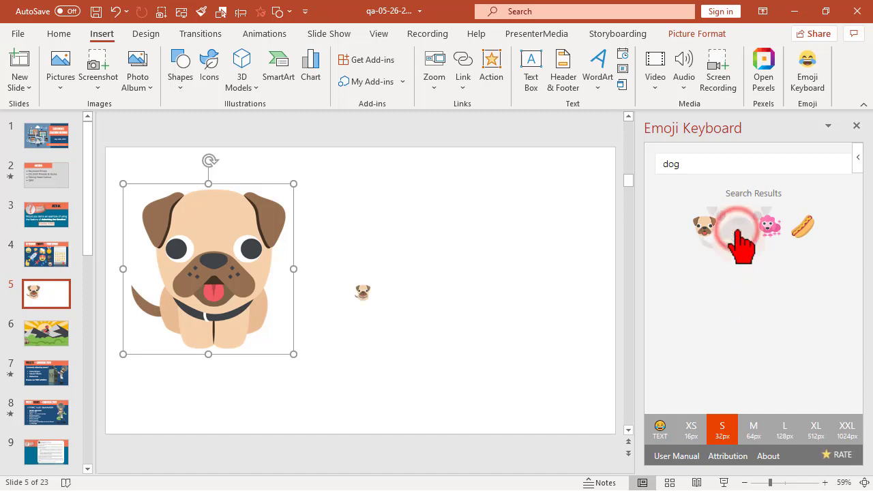
click(364, 293)
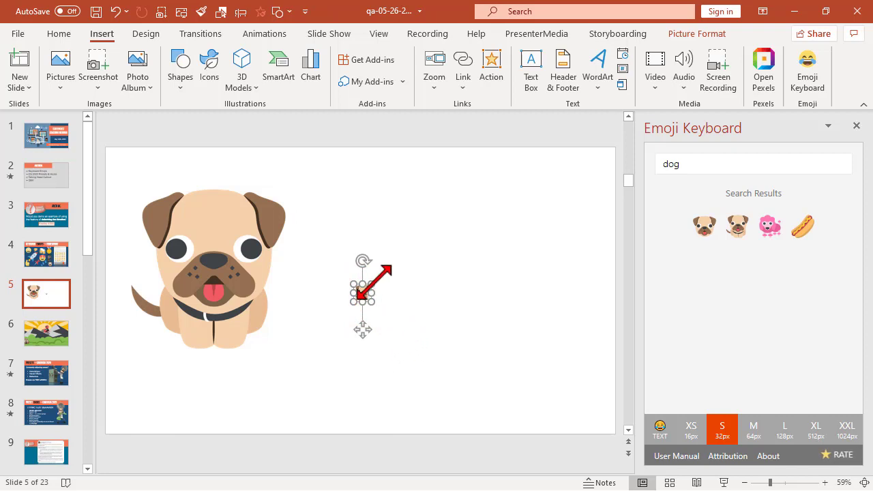
drag(373, 280, 506, 164)
drag(432, 247, 428, 301)
click(430, 374)
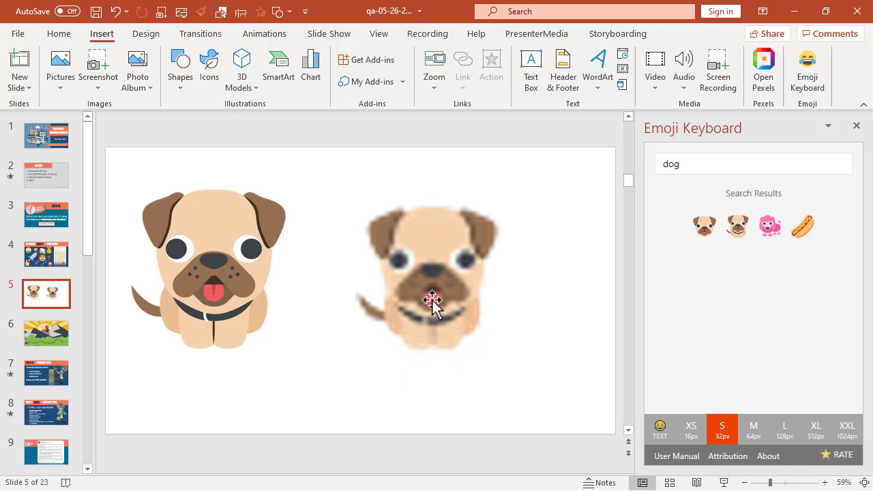
click(402, 292)
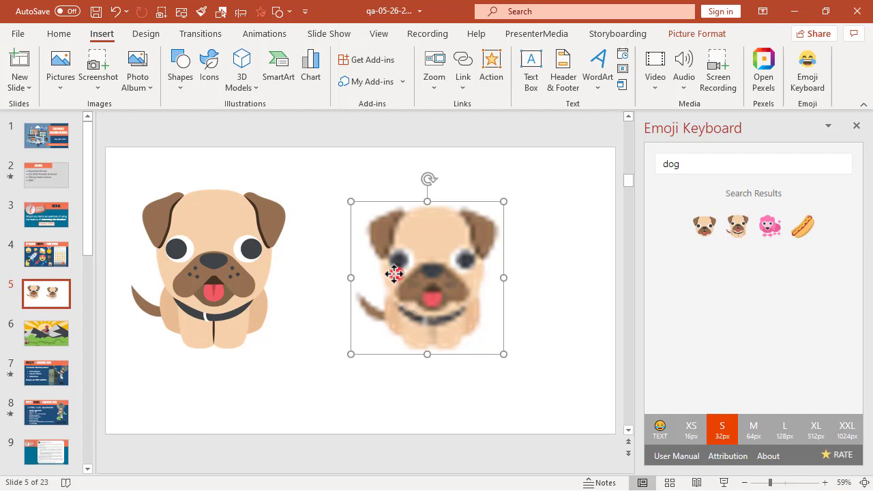
Delete the blurry pug and the extra small pug inserted after it
key(Delete)
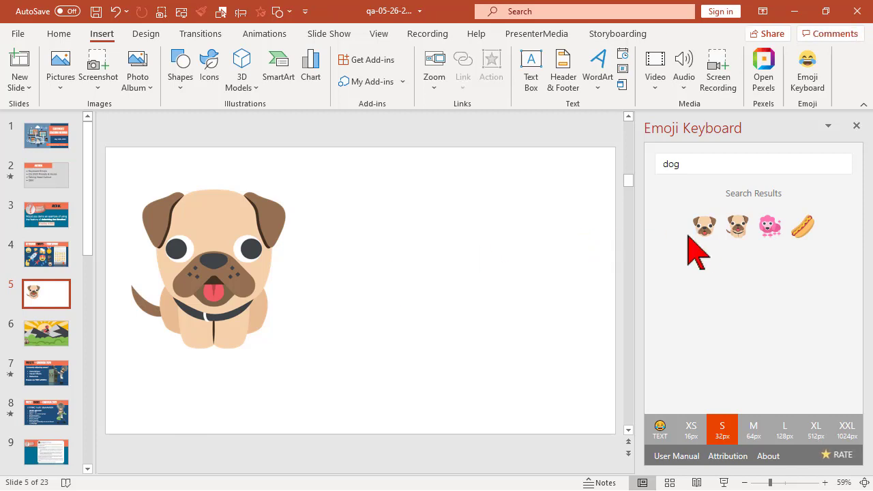
click(738, 227)
click(447, 344)
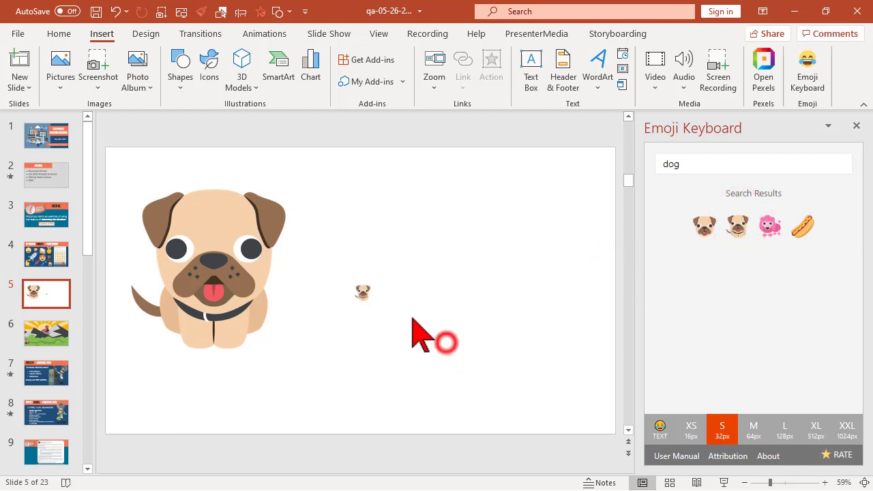
click(361, 292)
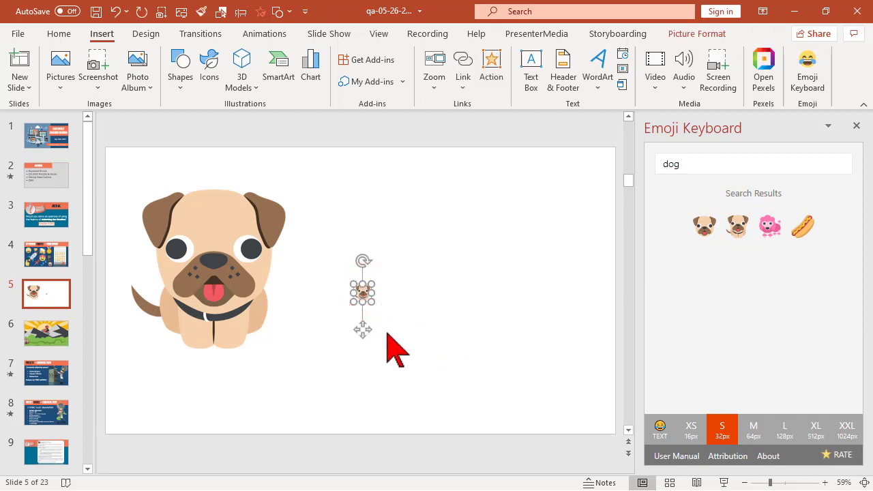
key(Delete)
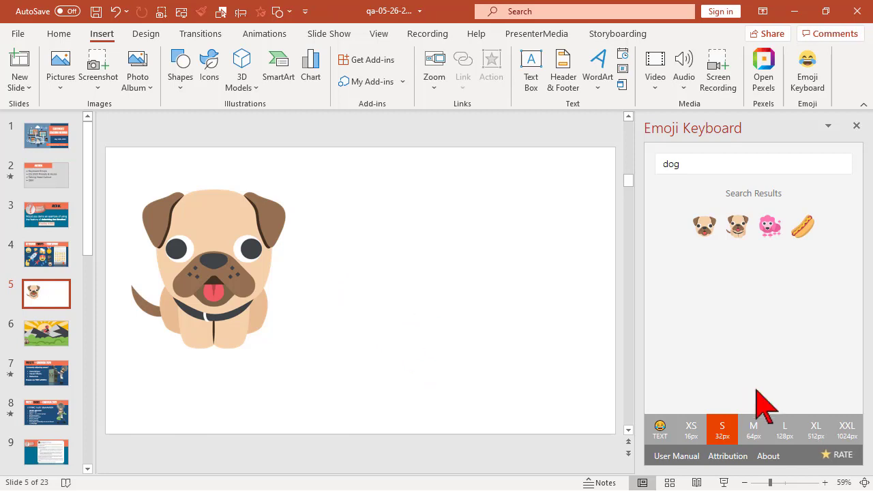
Insert the pug at XL 512px size and place it in the slide's top-left corner
click(819, 428)
click(190, 280)
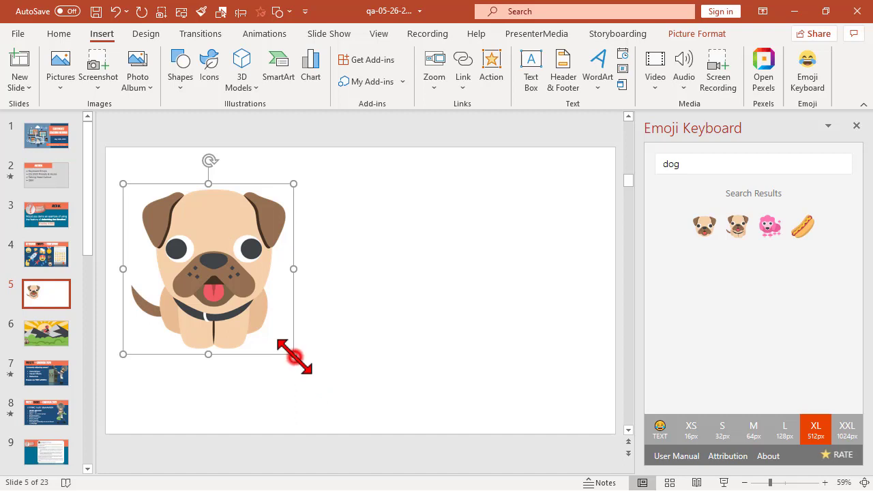
drag(294, 354, 407, 440)
drag(341, 376, 299, 314)
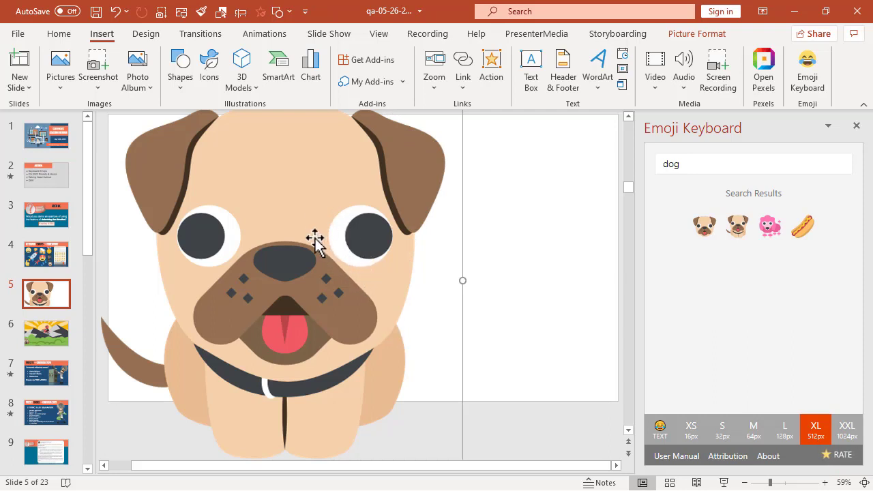
click(116, 11)
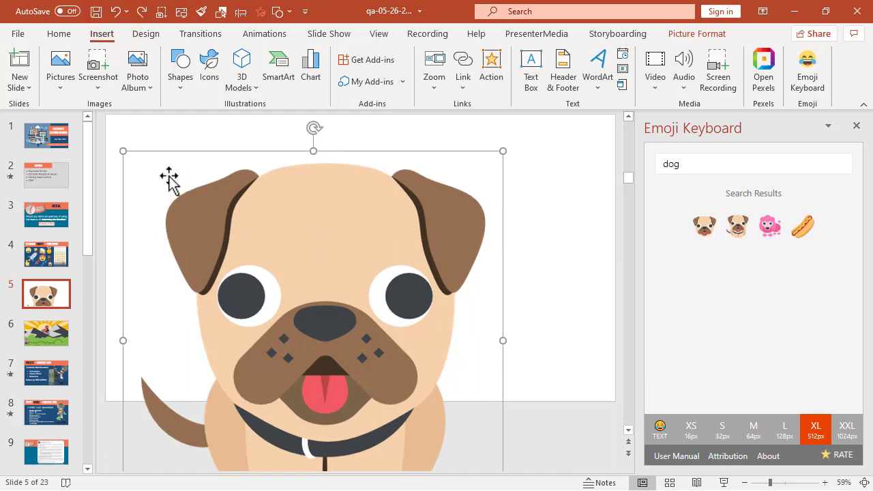
drag(337, 321, 217, 198)
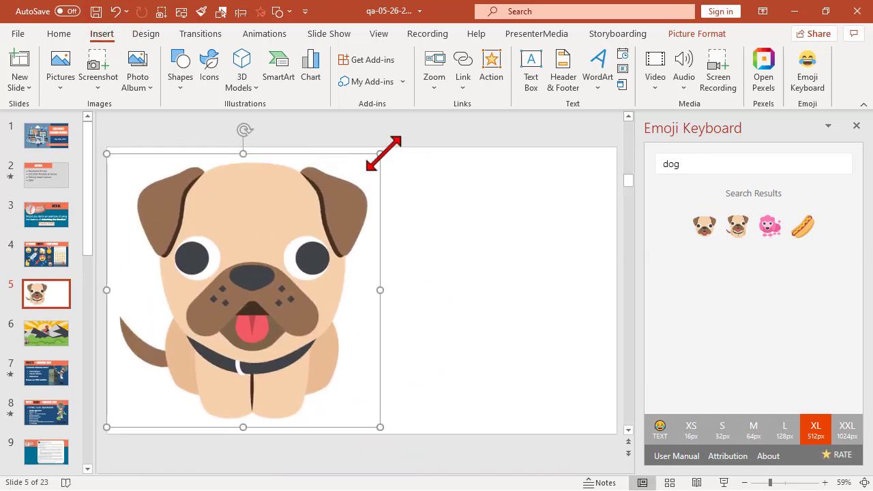
drag(382, 152, 160, 362)
key(ctrl+z)
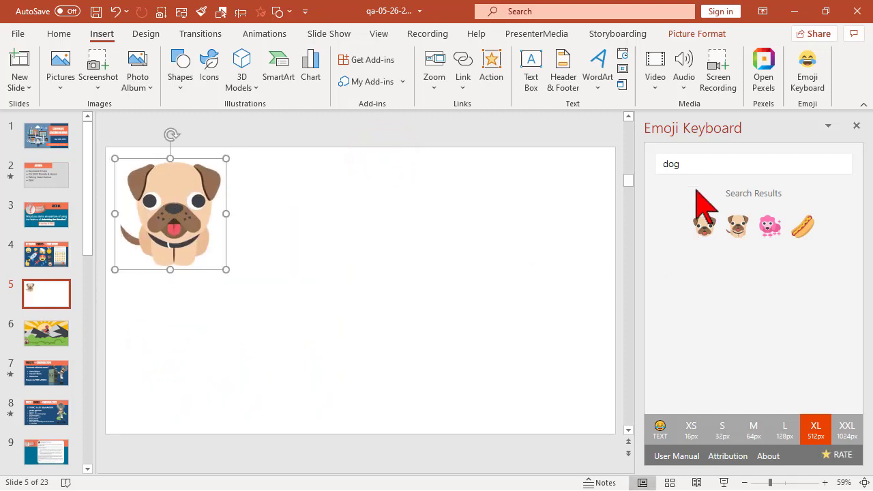
Clear the 'dog' emoji search, then insert and delete a White Smiling Face emoji
drag(733, 163, 669, 163)
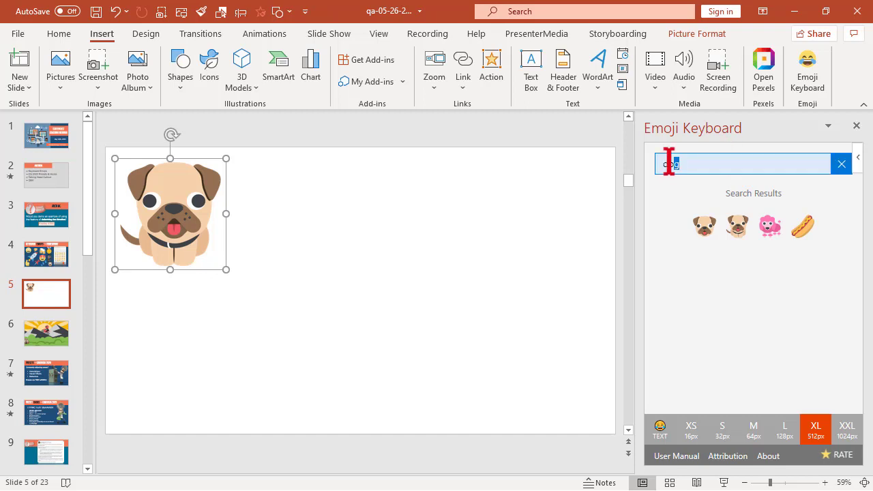
click(842, 165)
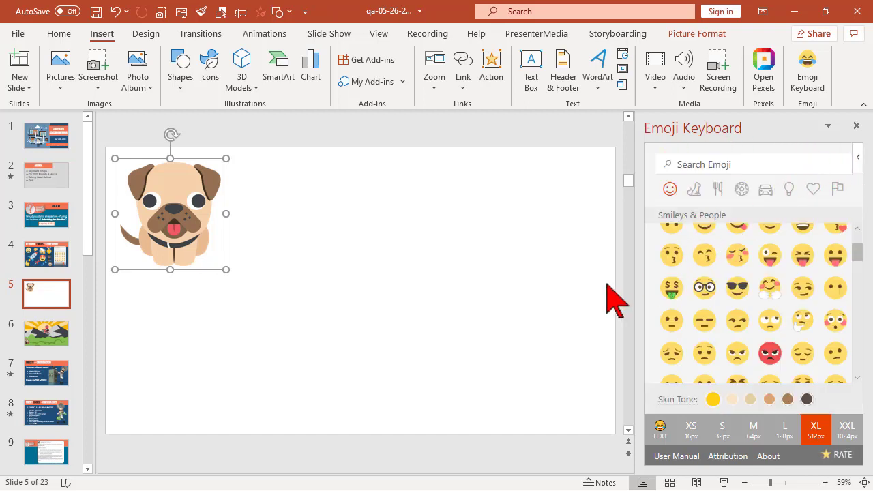
scroll(707, 277, up, 1)
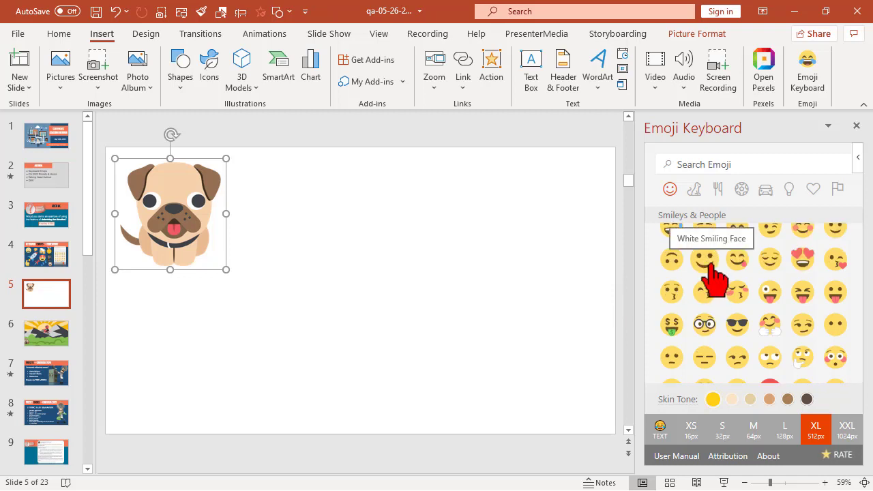
click(706, 265)
click(401, 279)
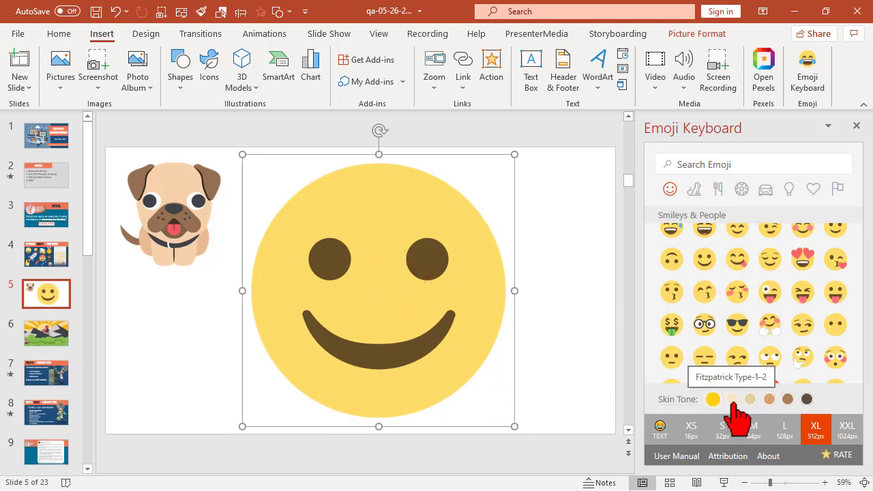
click(469, 283)
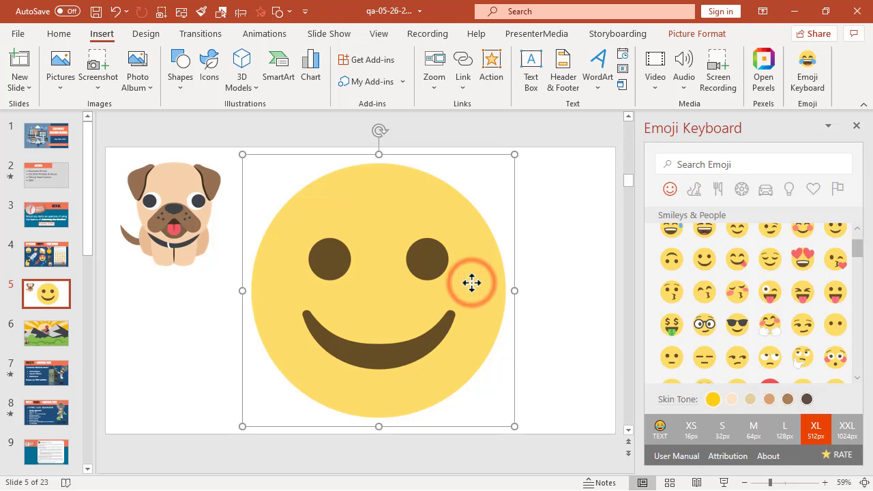
key(Delete)
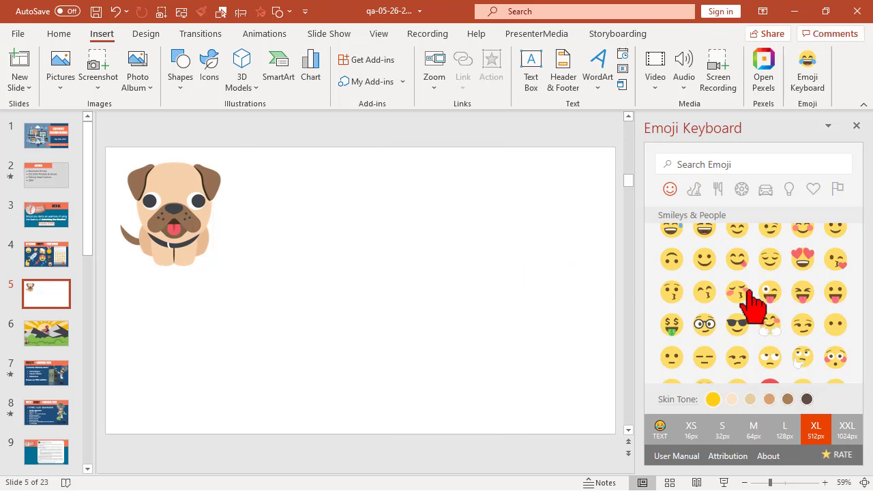
Add a girl emoji beneath the pug and preview the lightest and medium skin tones
scroll(758, 307, down, 4)
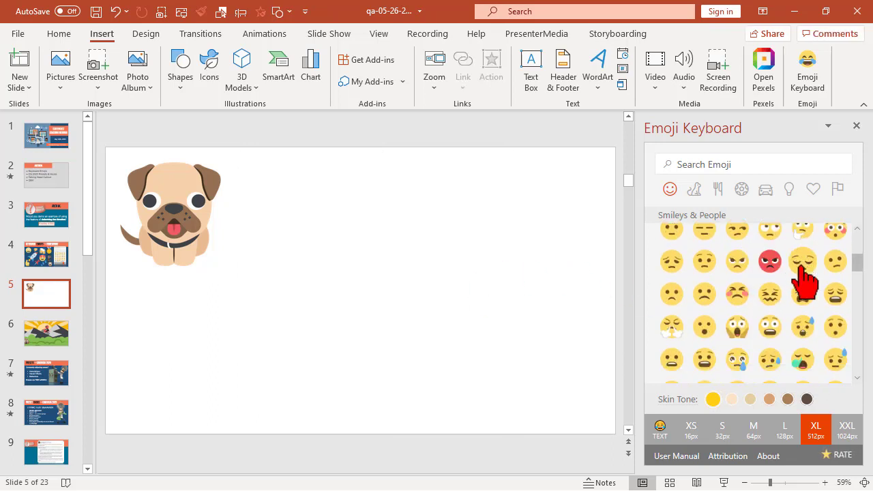
scroll(805, 280, down, 6)
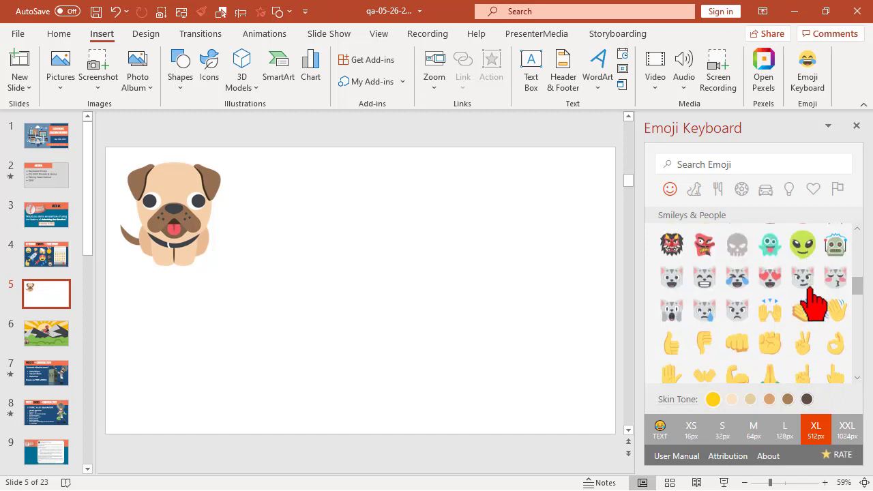
scroll(811, 292, down, 8)
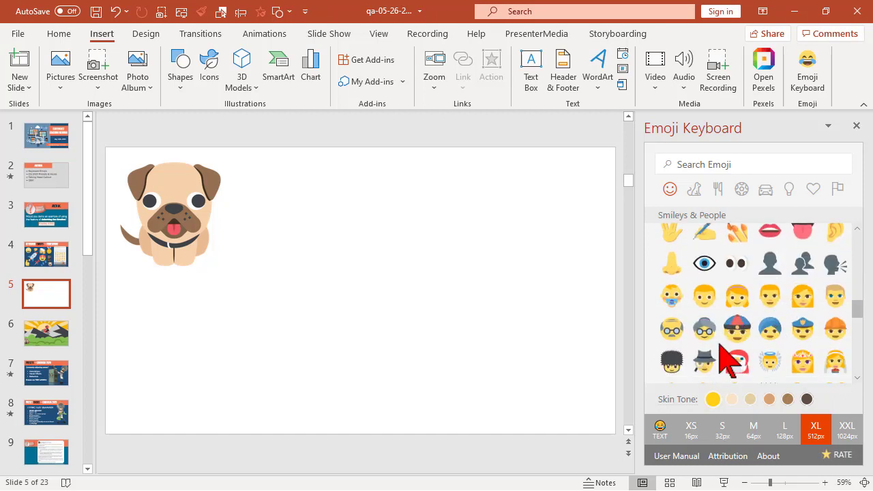
click(737, 295)
drag(415, 330, 409, 287)
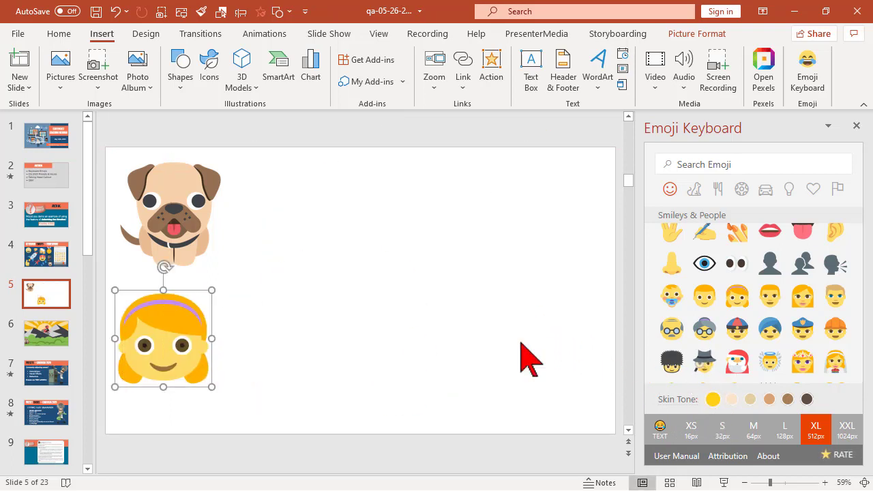
click(731, 399)
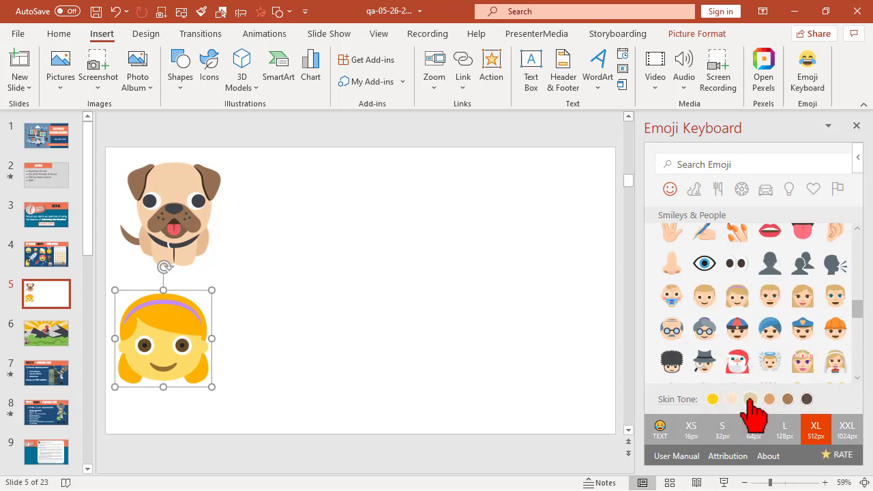
click(769, 399)
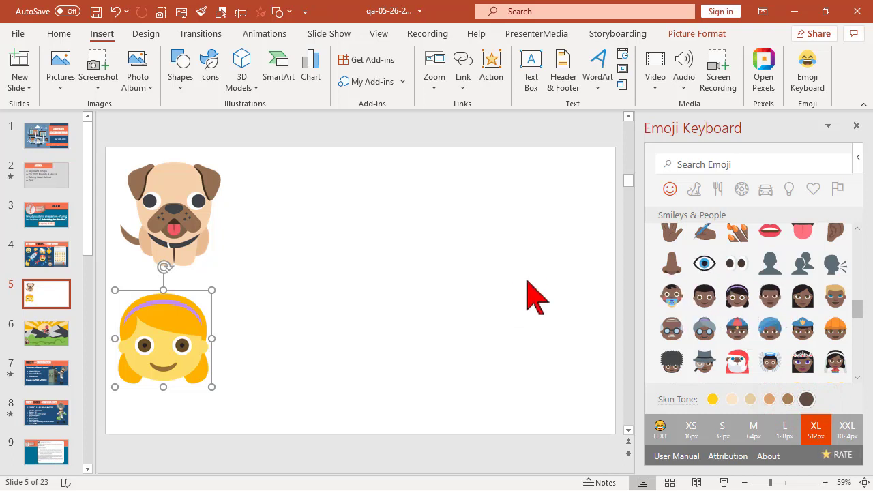
Reset the emoji skin tone to default yellow and browse the Animals & Nature emojis
click(713, 401)
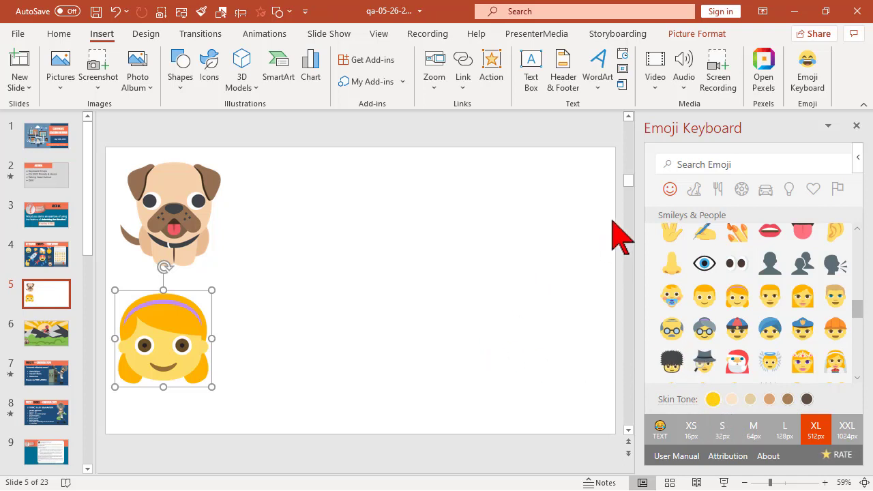
click(700, 191)
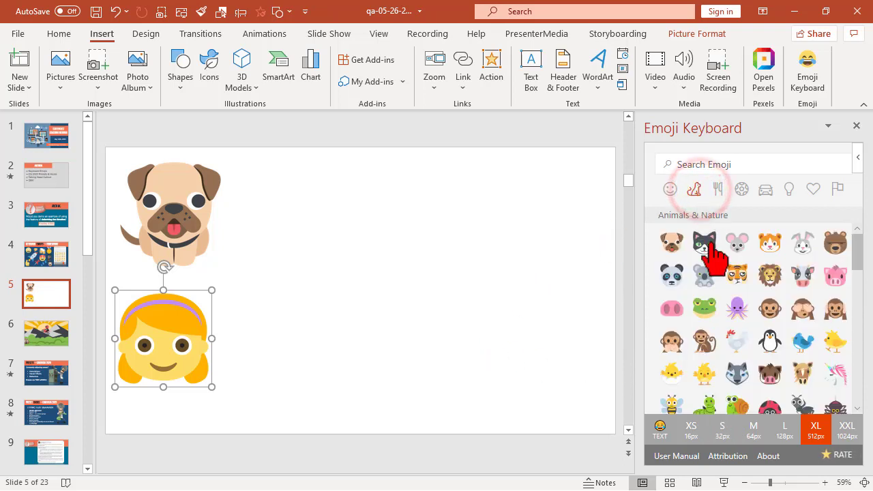
scroll(733, 305, down, 2)
scroll(737, 305, down, 2)
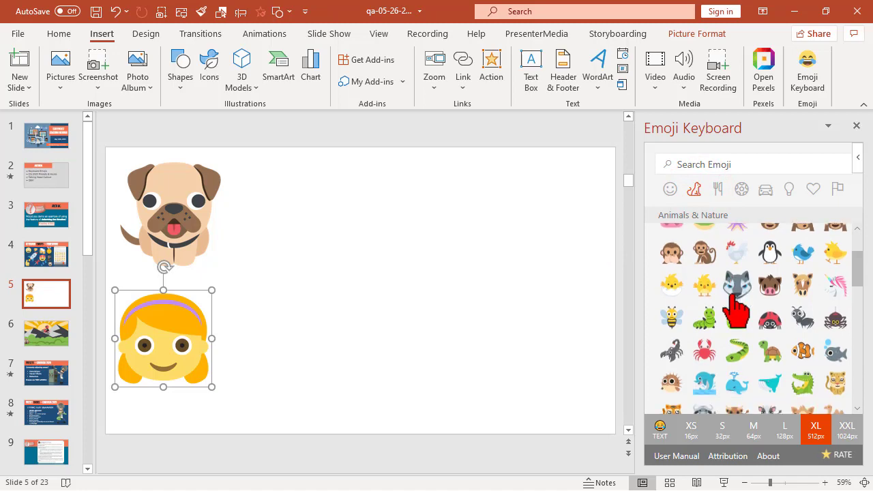
scroll(737, 307, down, 3)
scroll(737, 307, down, 1)
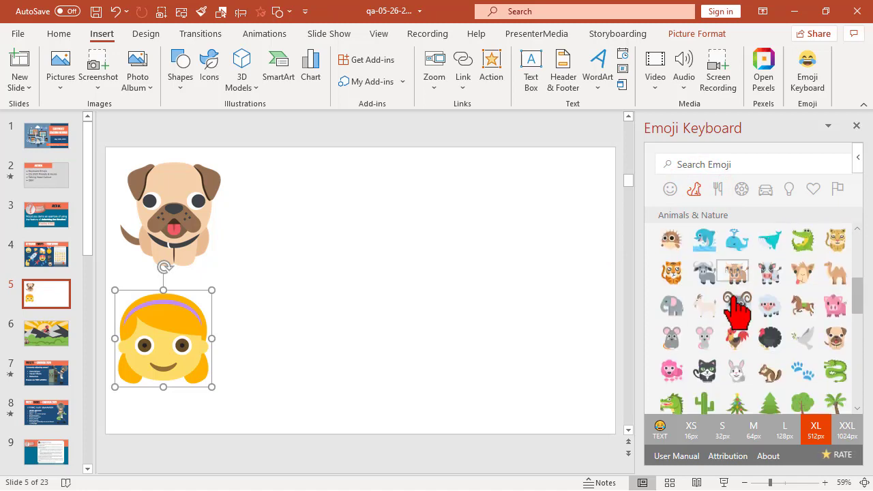
Copy the phone emoji from slide 4's emoji collage
click(55, 267)
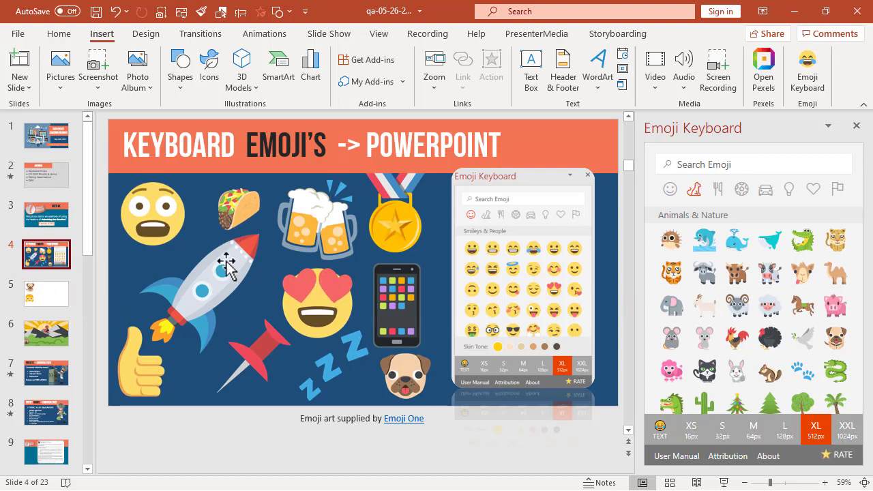
drag(297, 255, 102, 311)
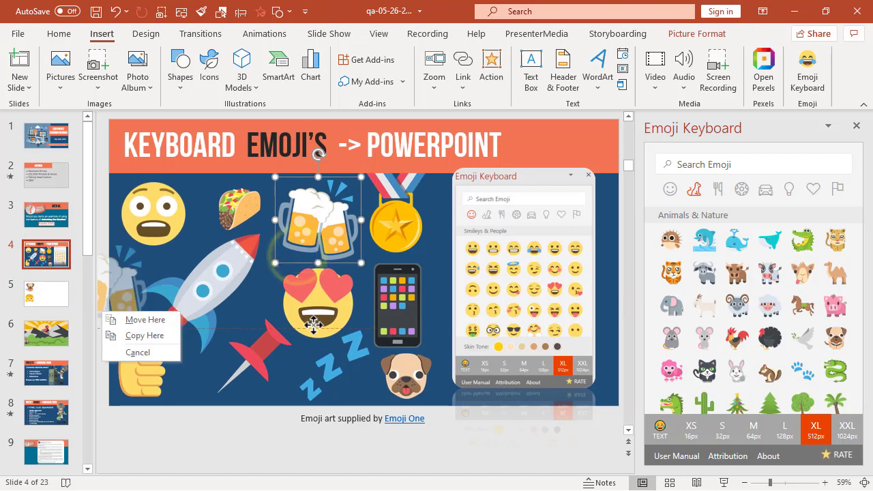
click(137, 352)
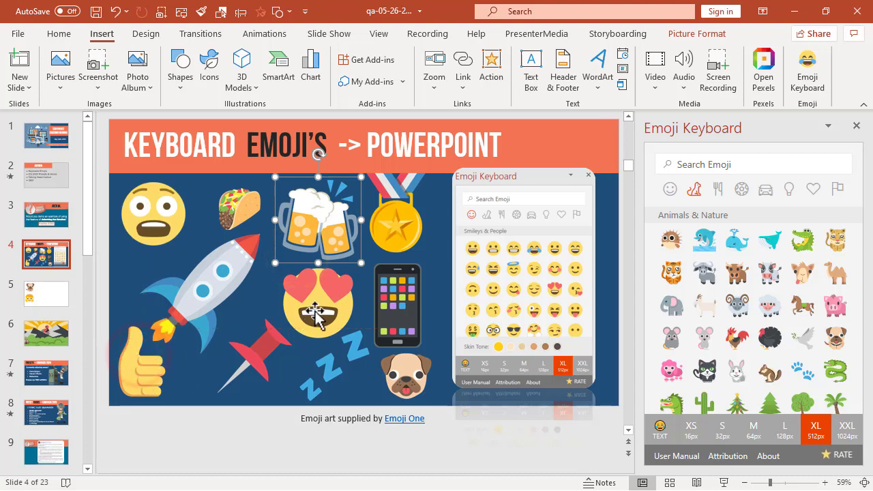
right_click(395, 304)
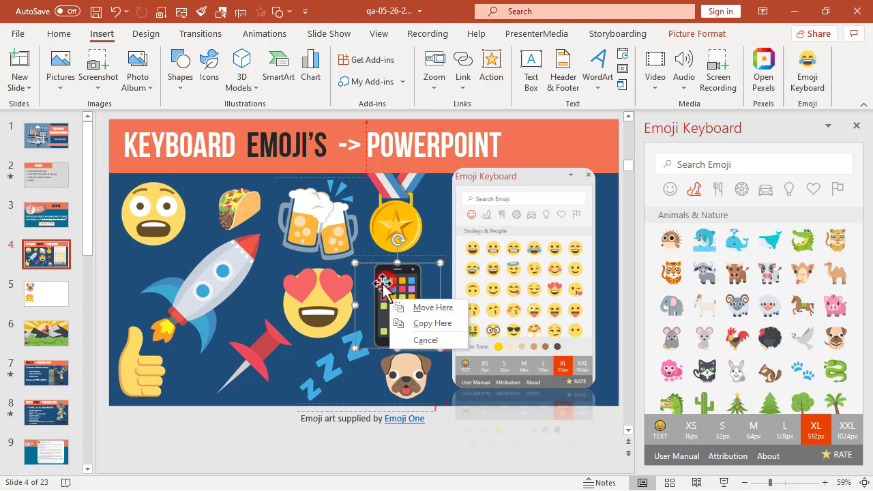
click(383, 285)
right_click(382, 282)
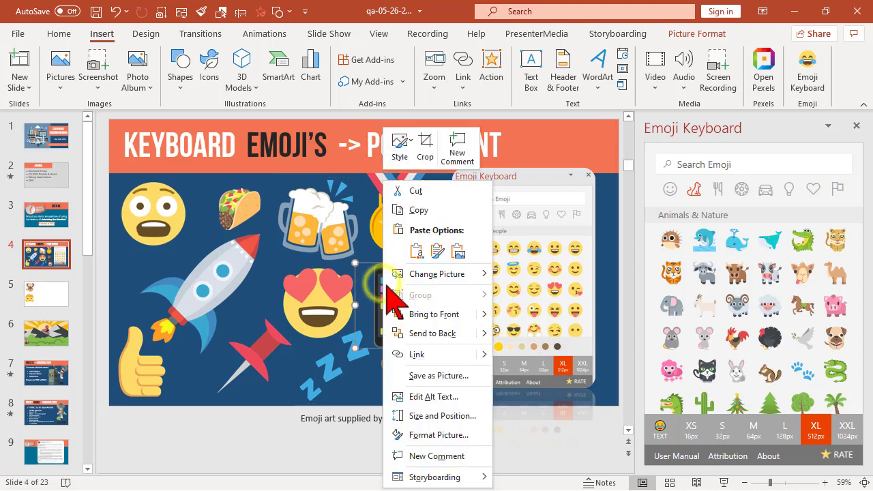
click(406, 208)
Paste the phone emoji onto slide 5 using the destination theme and enlarge it considerably
click(52, 293)
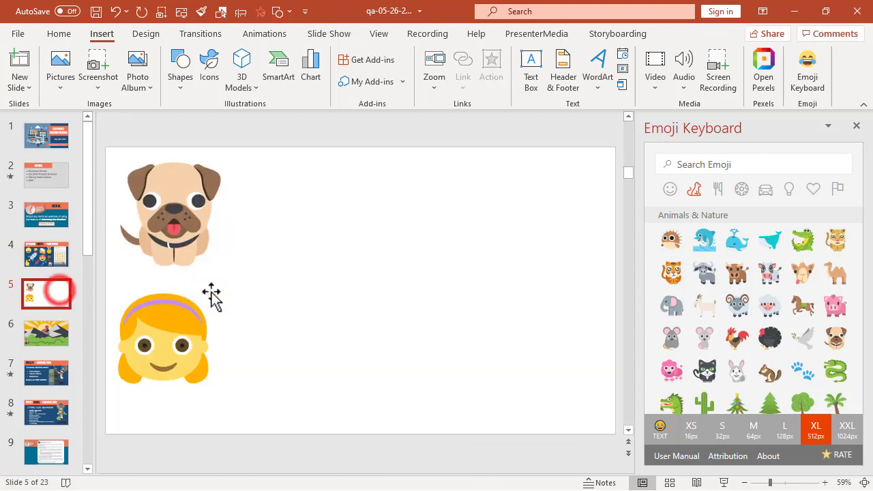
right_click(327, 290)
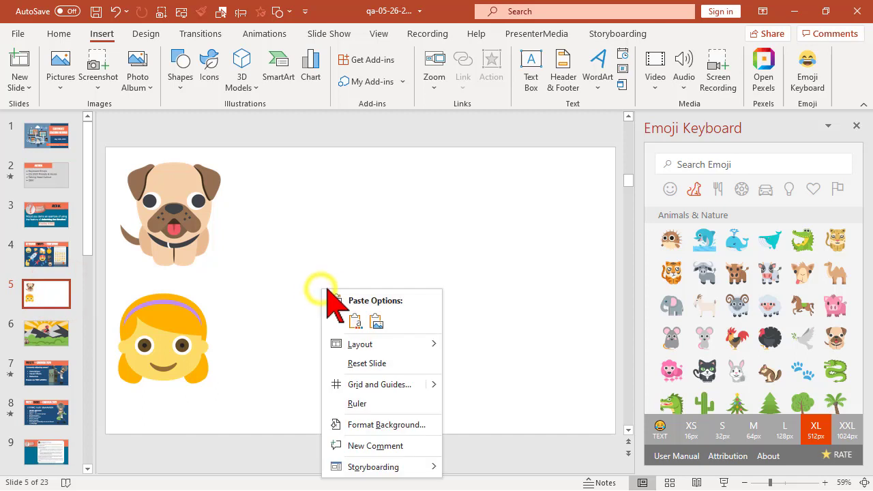
click(355, 321)
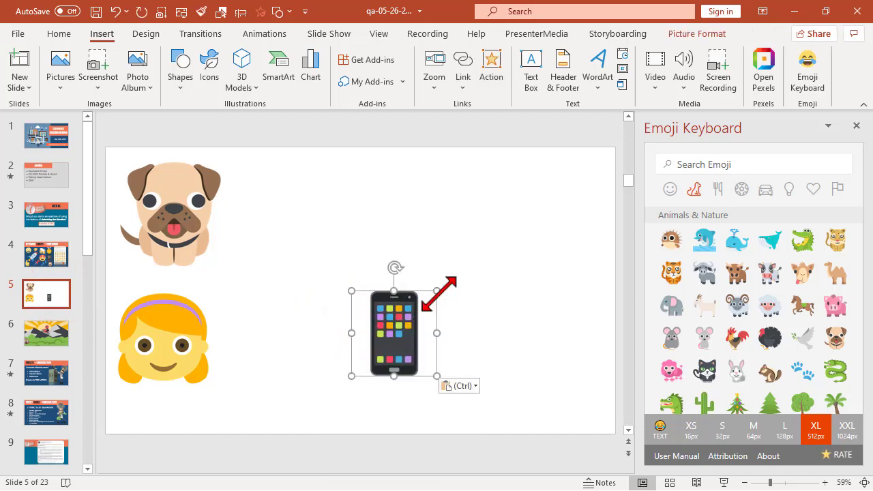
drag(438, 292, 562, 200)
drag(464, 277, 462, 298)
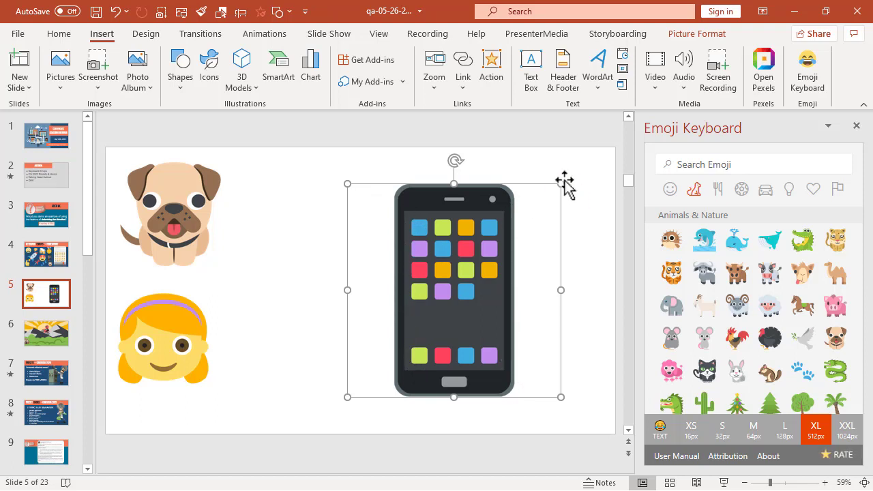
drag(561, 184, 591, 146)
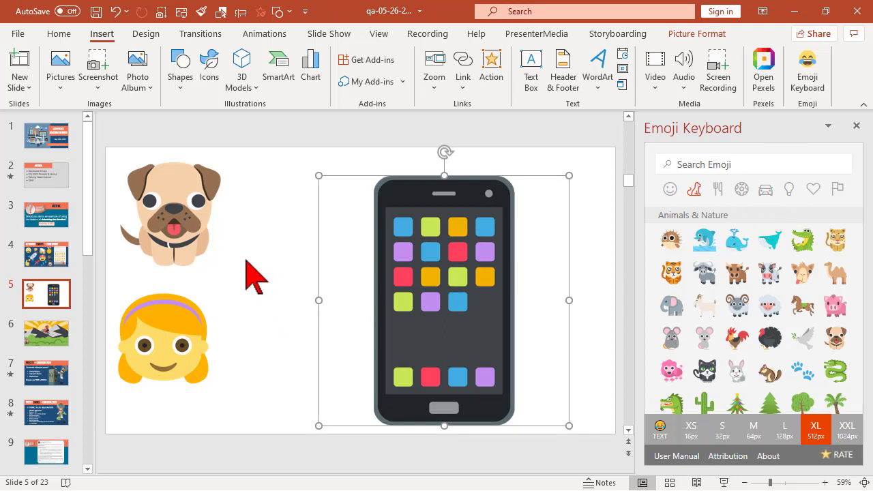
Draw a rounded rectangle covering the phone emoji's screen
click(179, 89)
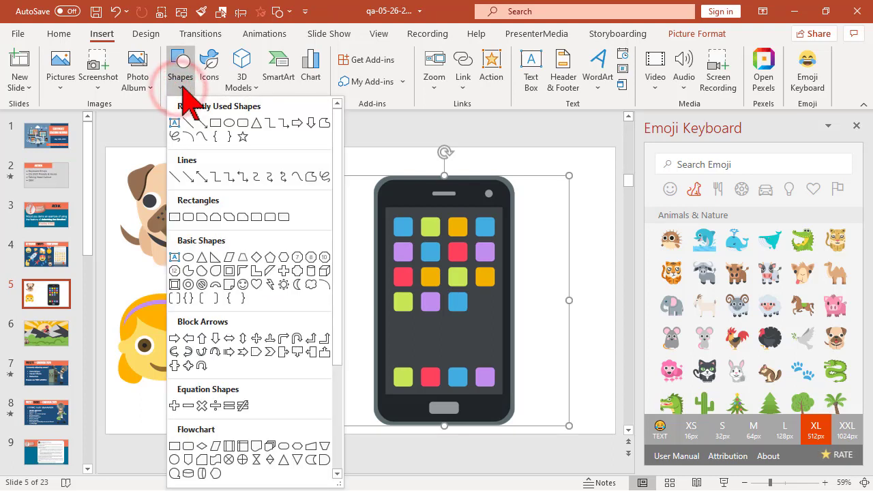
click(216, 122)
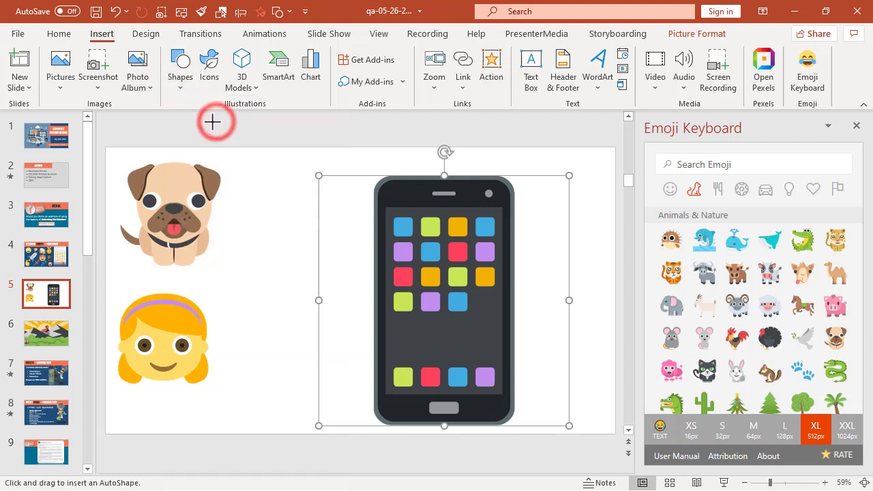
drag(386, 208, 502, 393)
Select the phone and rectangle together and apply Merge Shapes > Subtract
click(488, 193)
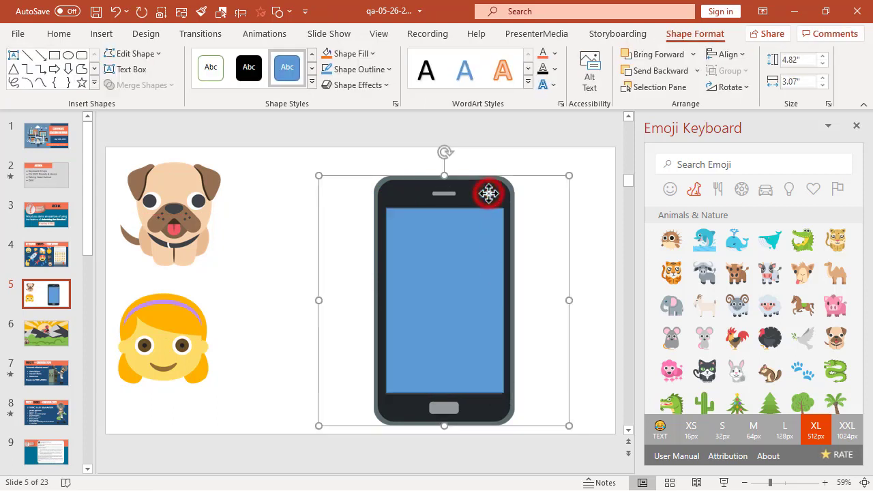
click(444, 273)
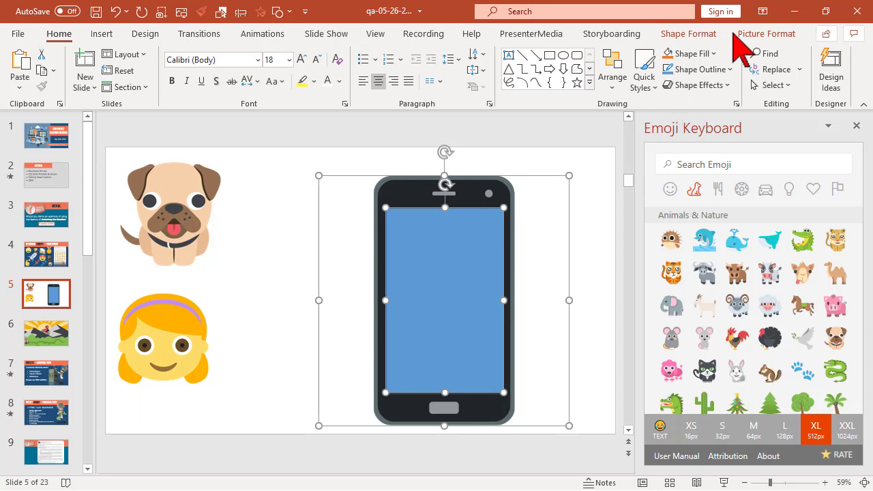
click(716, 34)
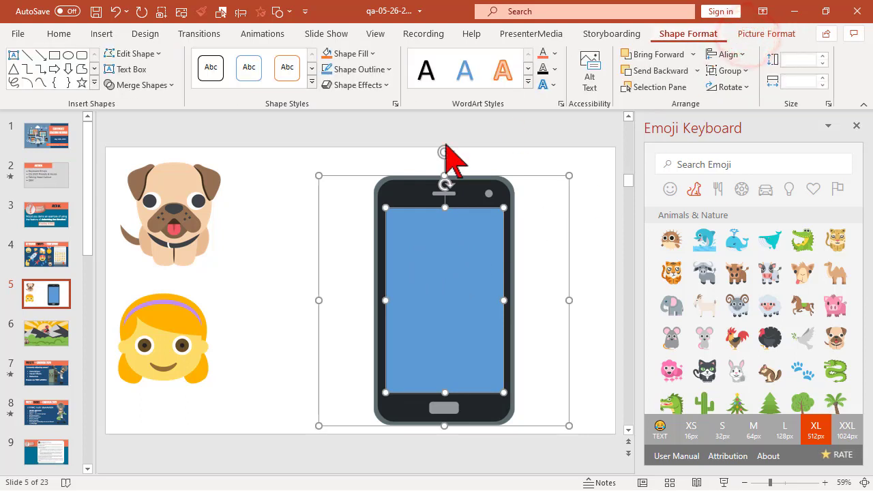
click(172, 84)
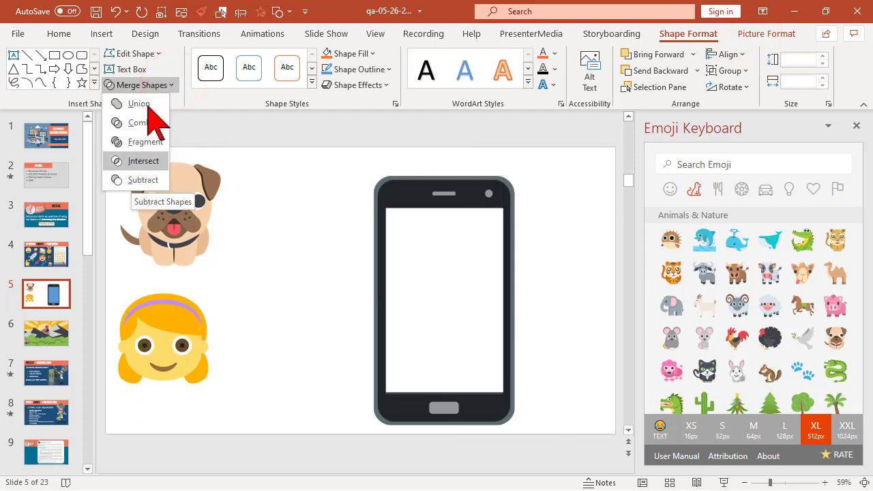
click(143, 180)
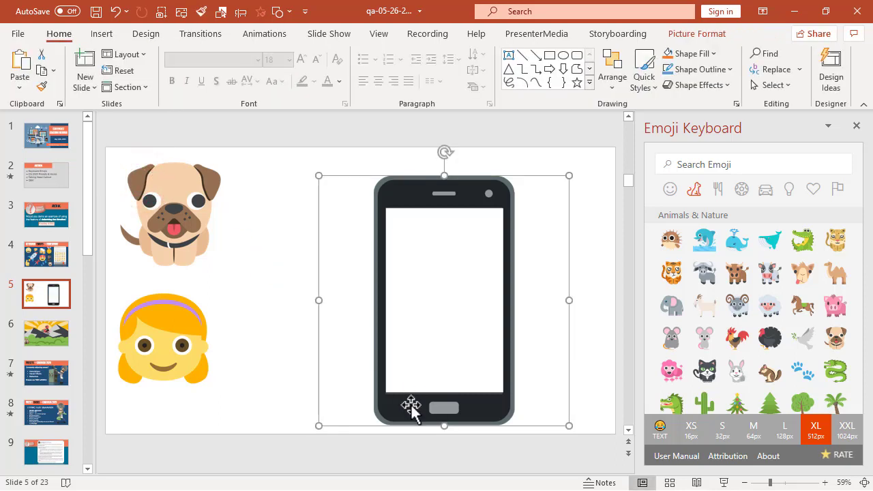
Move the hollow phone up-left, test the girl emoji in its screen, then return her below the pug
drag(411, 406, 369, 386)
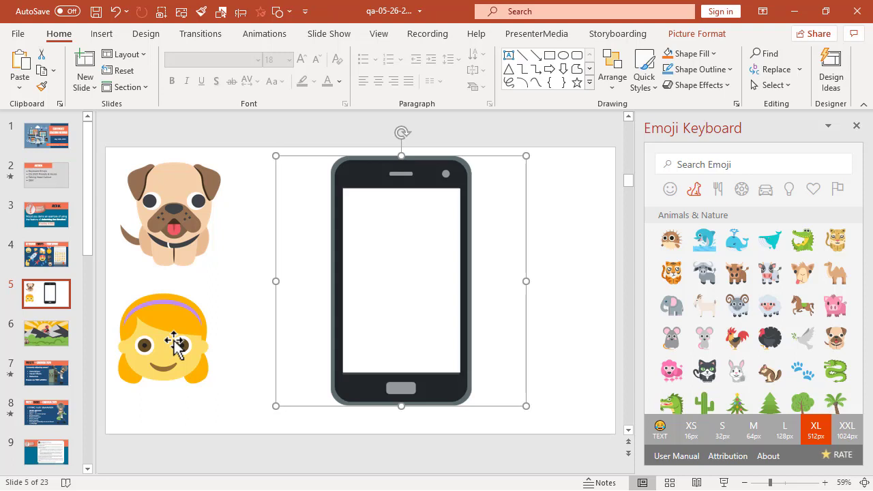
drag(174, 339, 404, 324)
drag(399, 271, 400, 271)
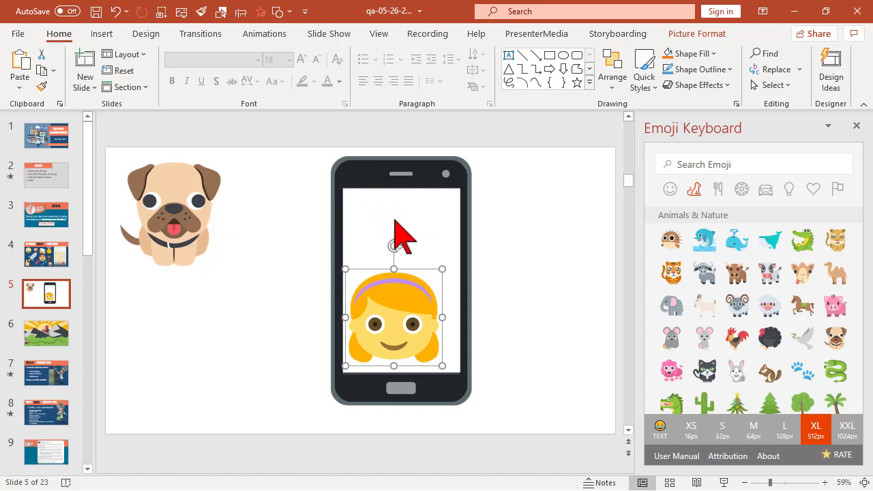
drag(393, 320, 163, 342)
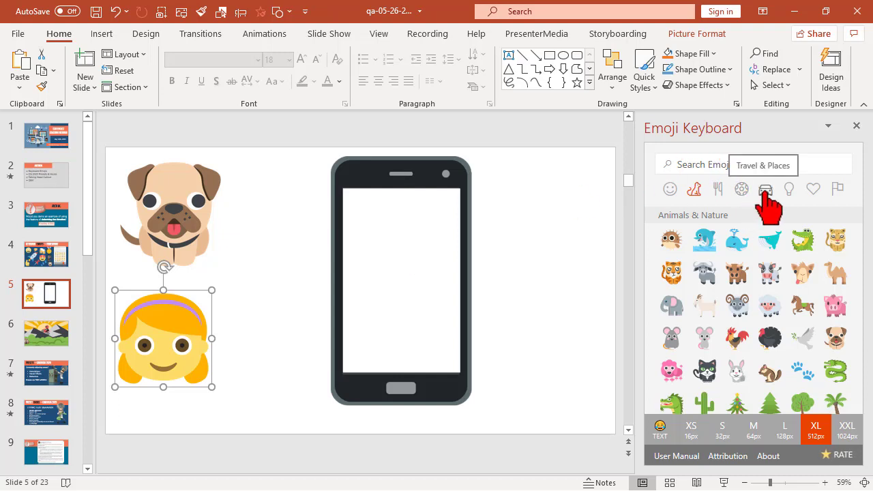
Show the Objects emojis, insert a laptop emoji over the phone, then delete it
click(789, 190)
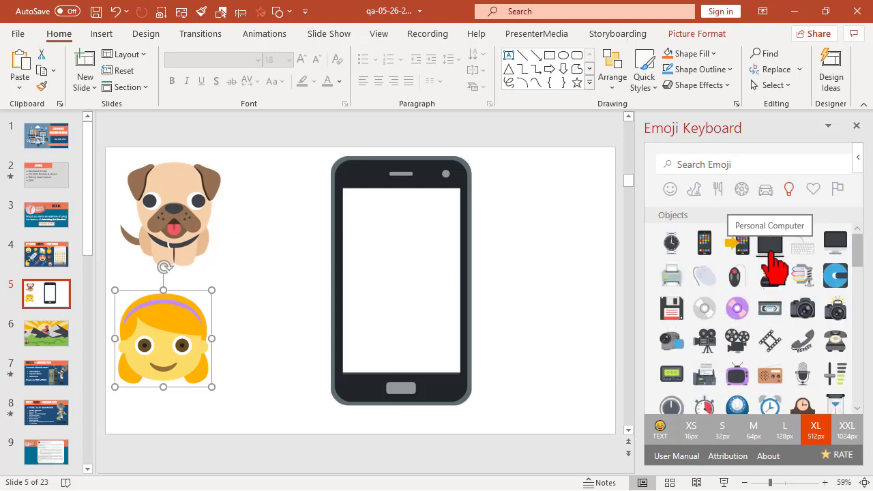
click(769, 249)
drag(439, 329, 518, 276)
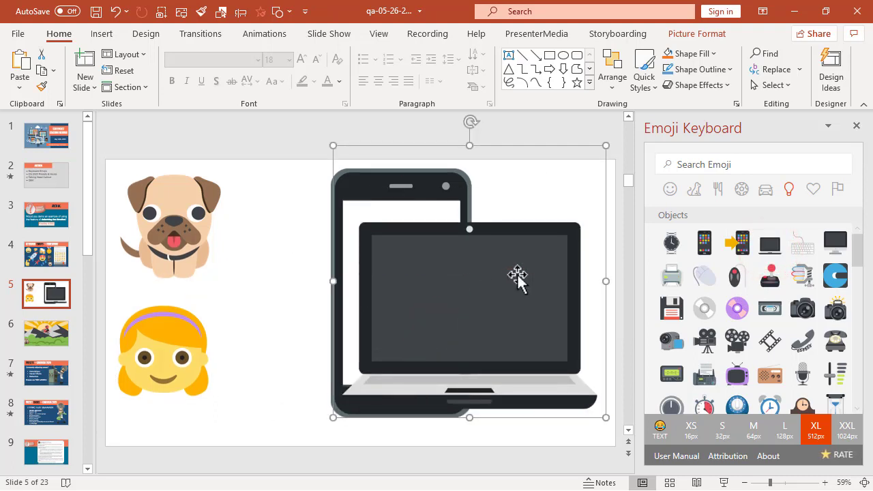
key(Delete)
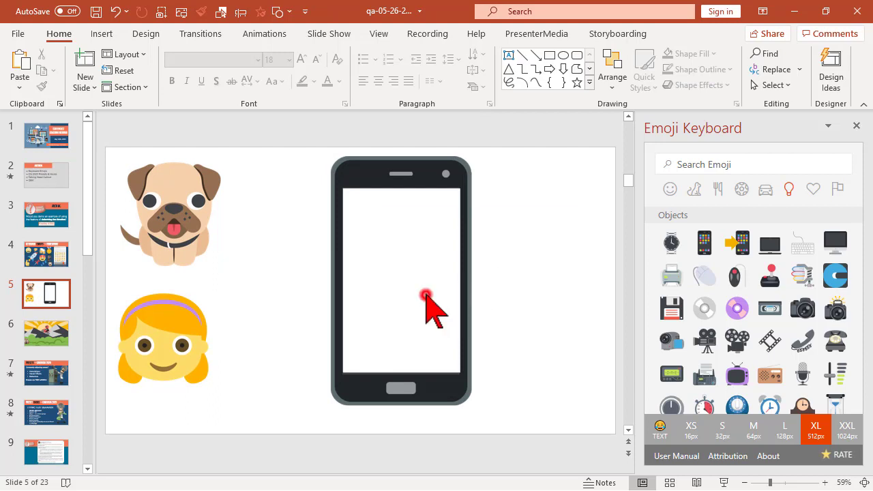
Read the Emoji Keyboard attribution notice, close it, and deselect the cut-out phone
click(427, 377)
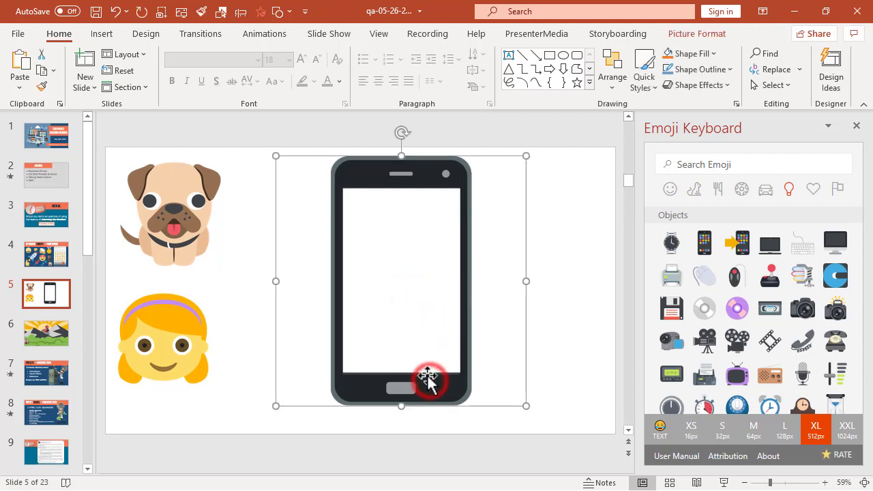
click(730, 456)
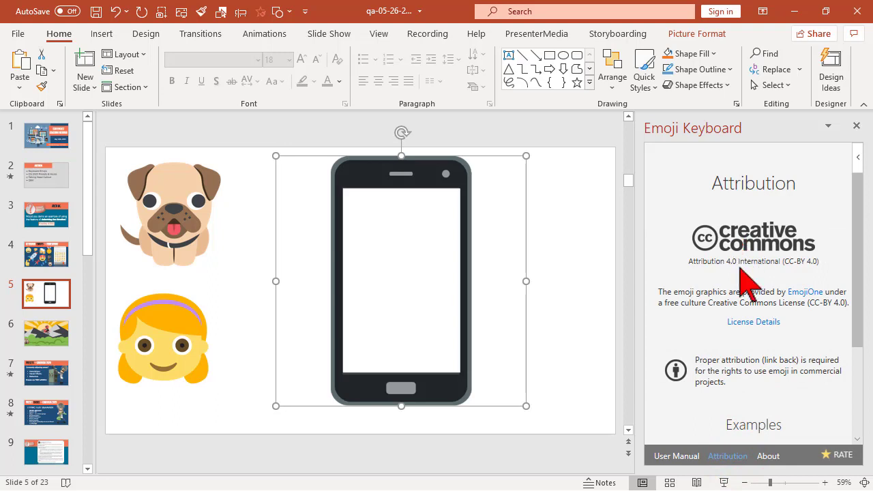
scroll(745, 294, down, 3)
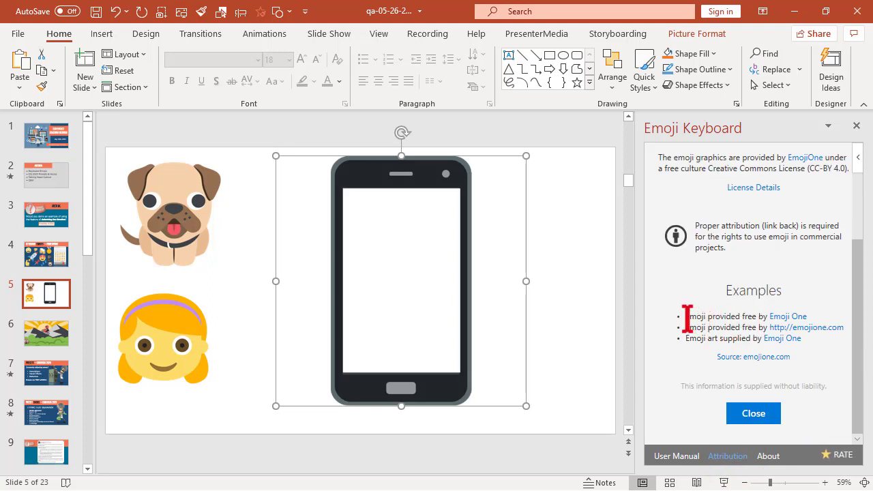
drag(684, 317, 819, 331)
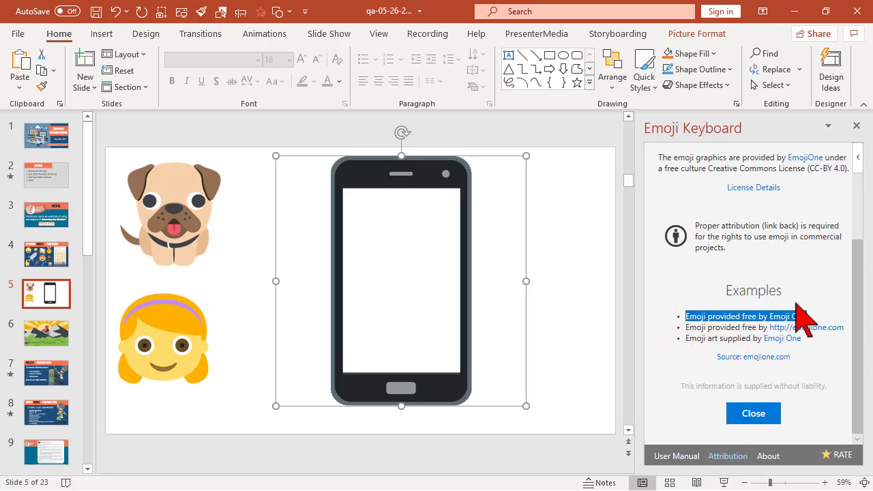
click(748, 290)
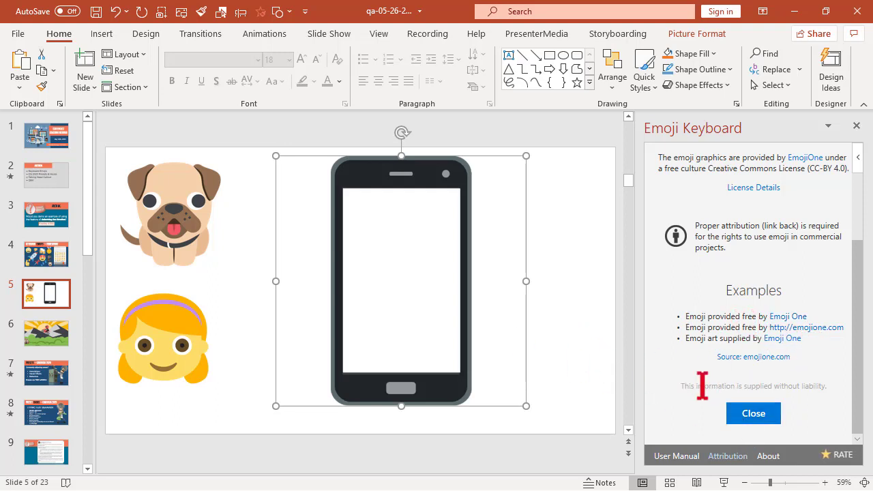
click(738, 409)
click(582, 283)
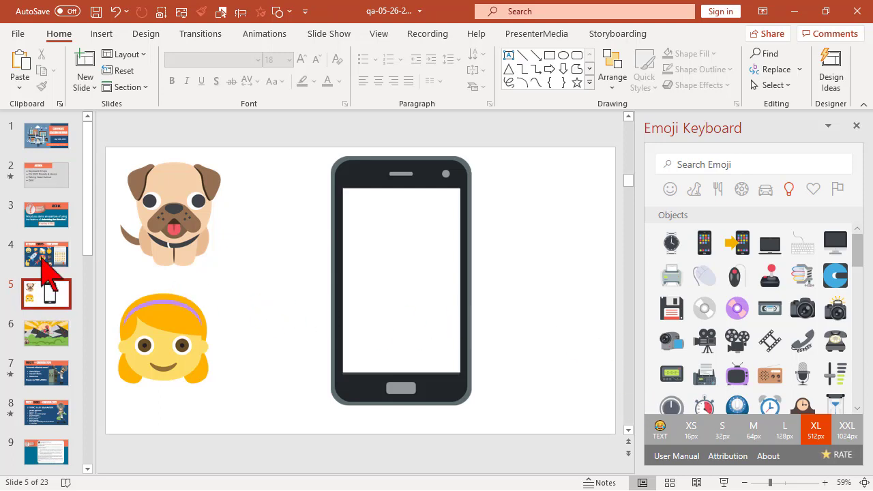
Open slide 6's motorbike scene, show Travel & Places emojis, and select the background picture
click(58, 342)
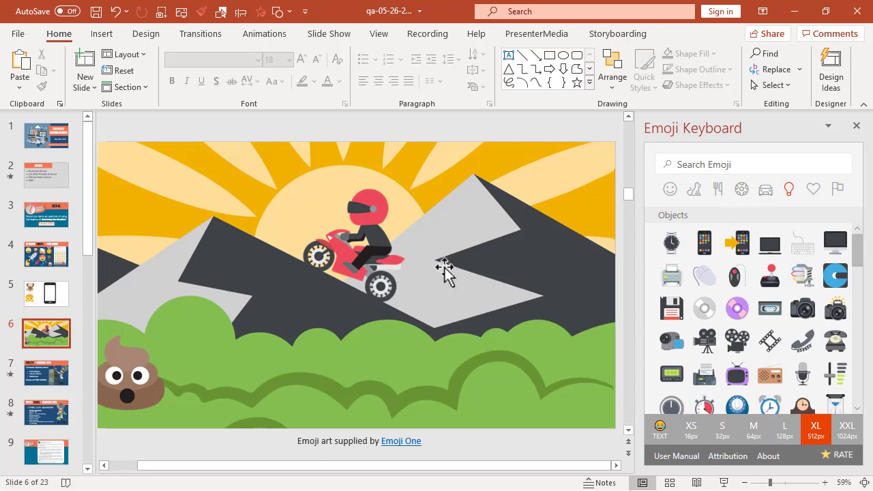
click(767, 189)
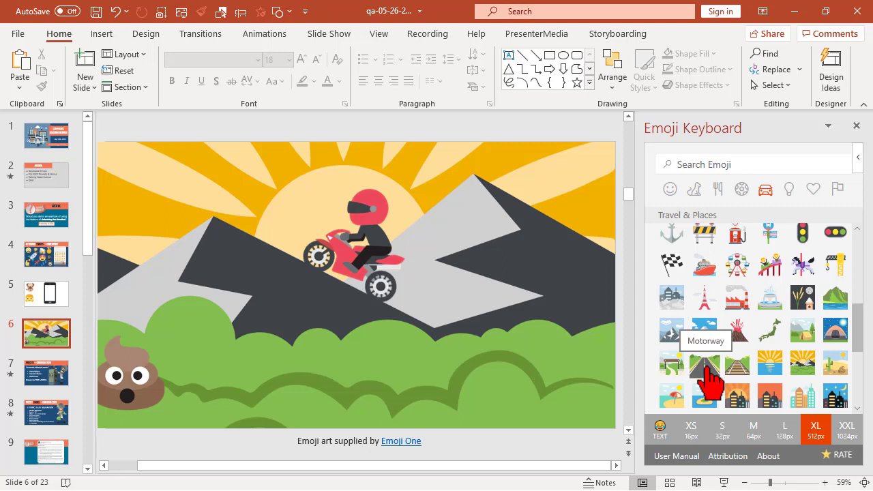
click(556, 267)
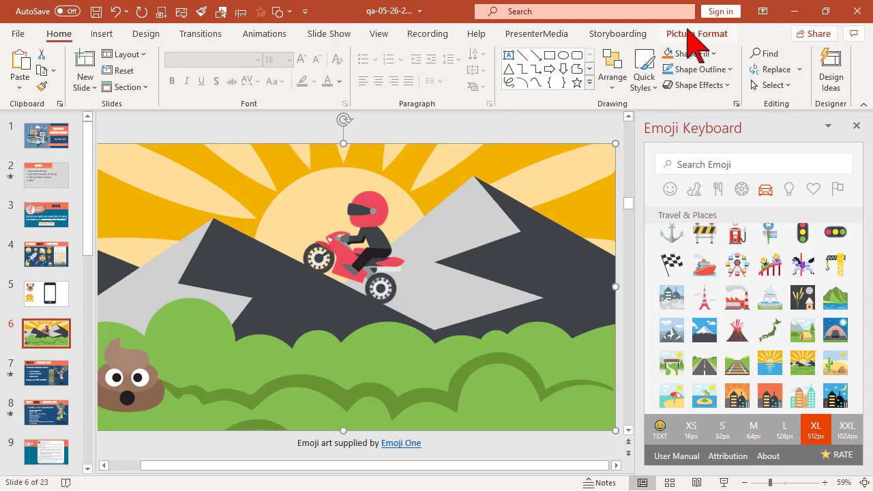
Crop slide 6's scenic background picture, adjusting which part stays visible
click(689, 36)
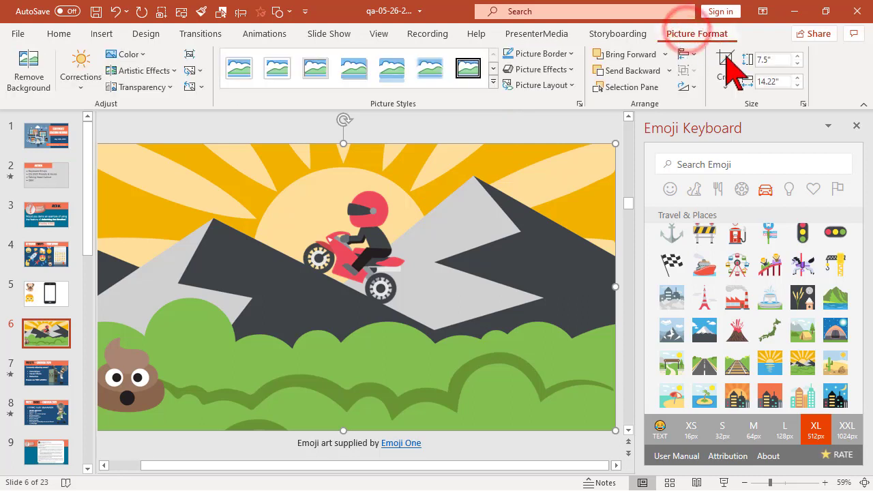
click(727, 66)
scroll(416, 205, down, 3)
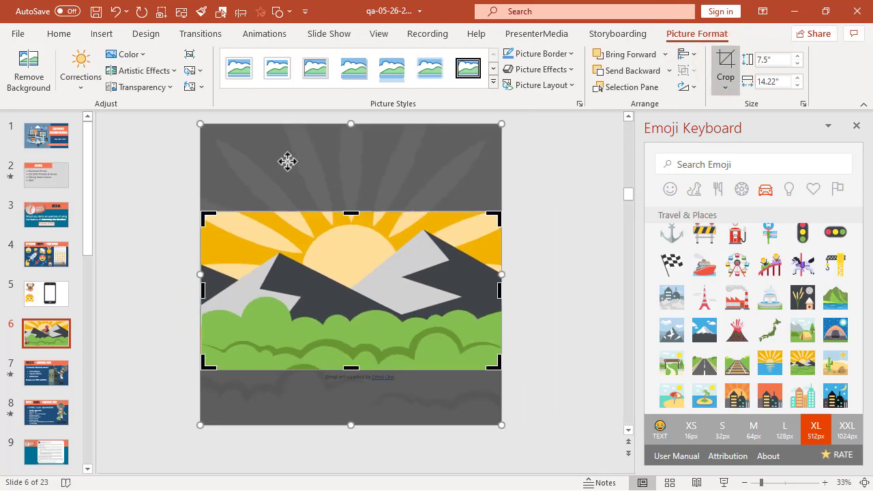
mouse_move(287, 161)
mouse_down()
mouse_move(289, 214)
mouse_move(289, 164)
mouse_up()
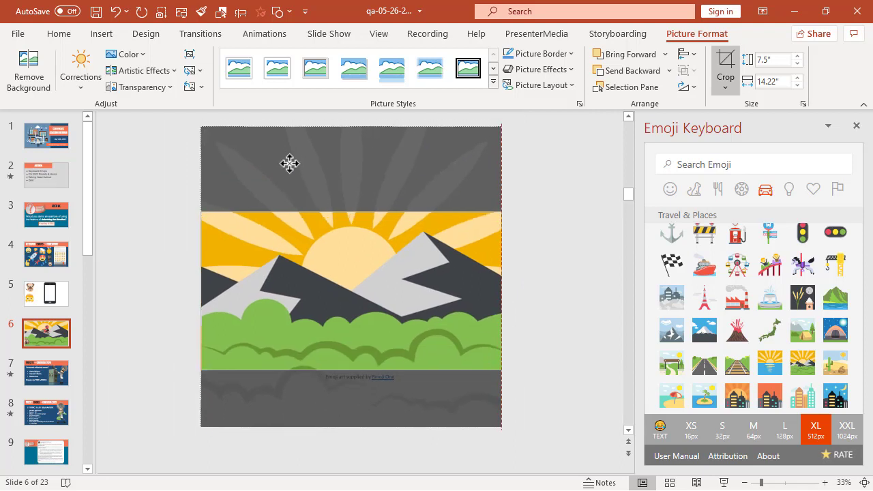
click(727, 76)
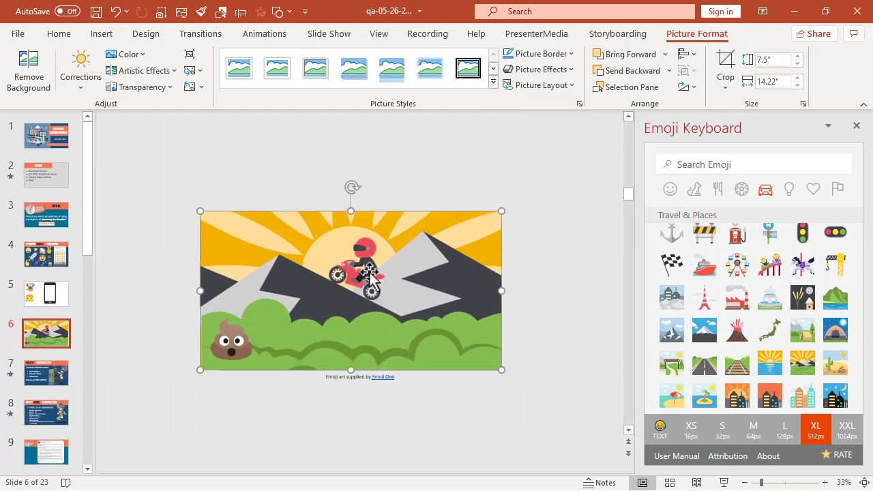
Reposition the motorbike emoji along the slope, then go to slide 4
click(370, 275)
drag(369, 275, 340, 256)
scroll(282, 263, up, 3)
click(149, 379)
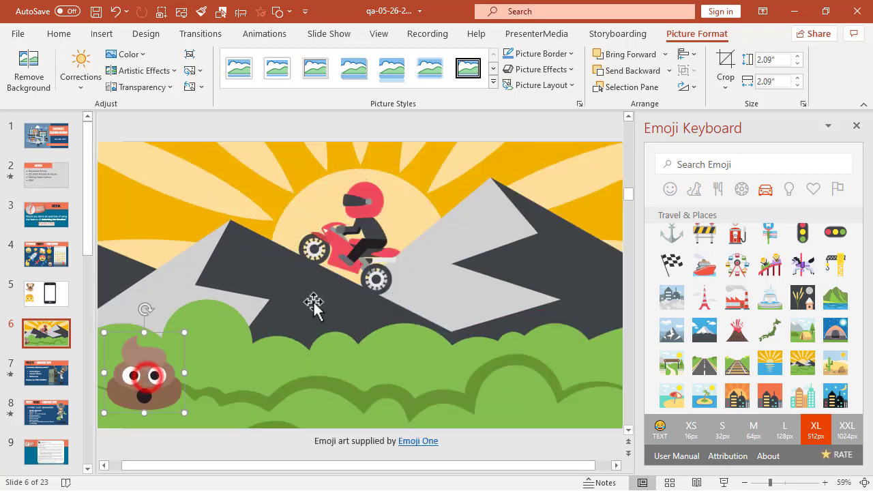
click(348, 276)
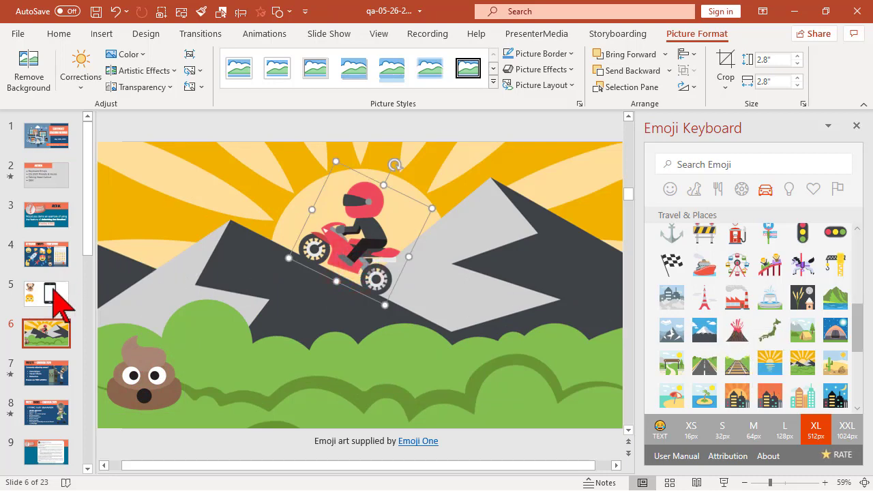
click(39, 261)
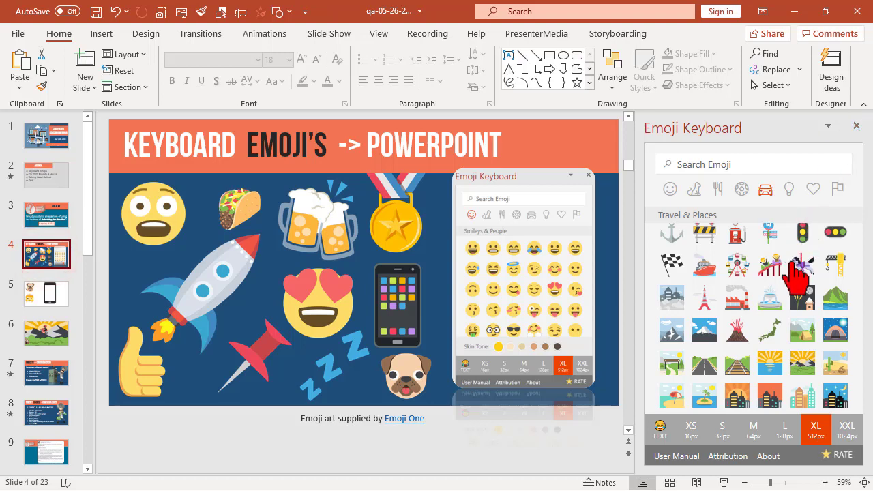
Close the Emoji Keyboard, verify rocket PNG via Save as Picture, then show Camtasia's dog photo at 0:08
scroll(797, 290, down, 3)
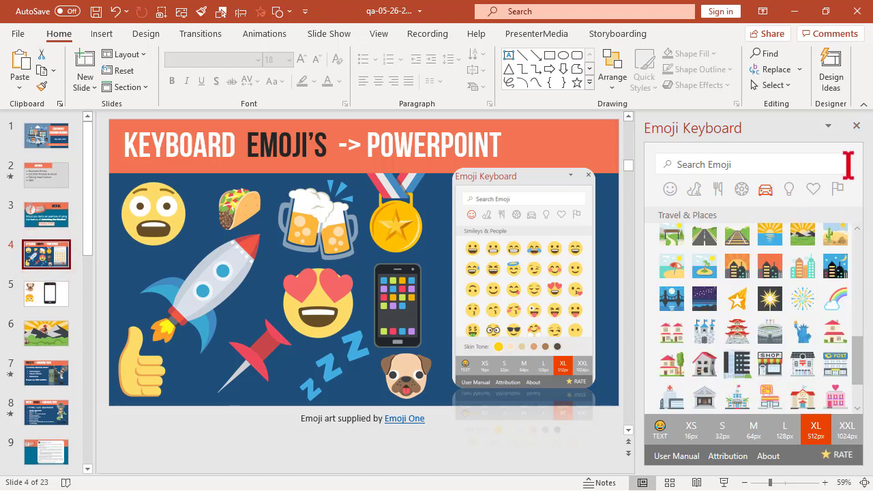
click(857, 125)
click(301, 321)
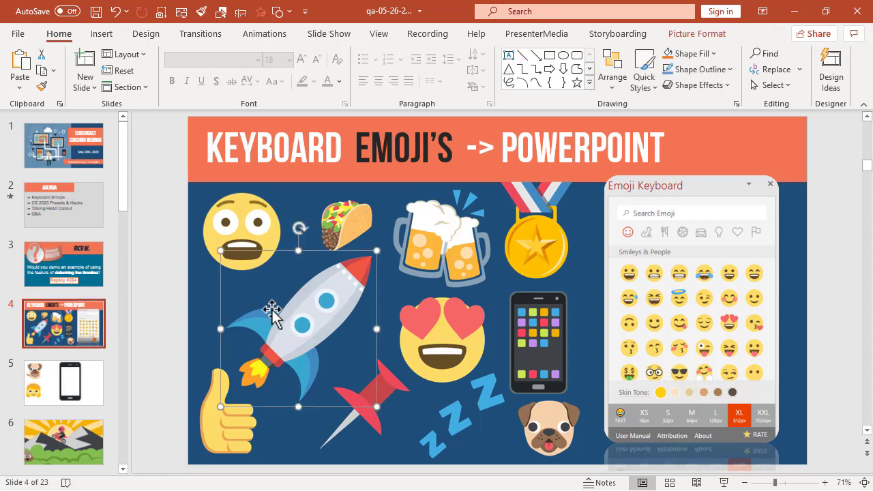
right_click(292, 313)
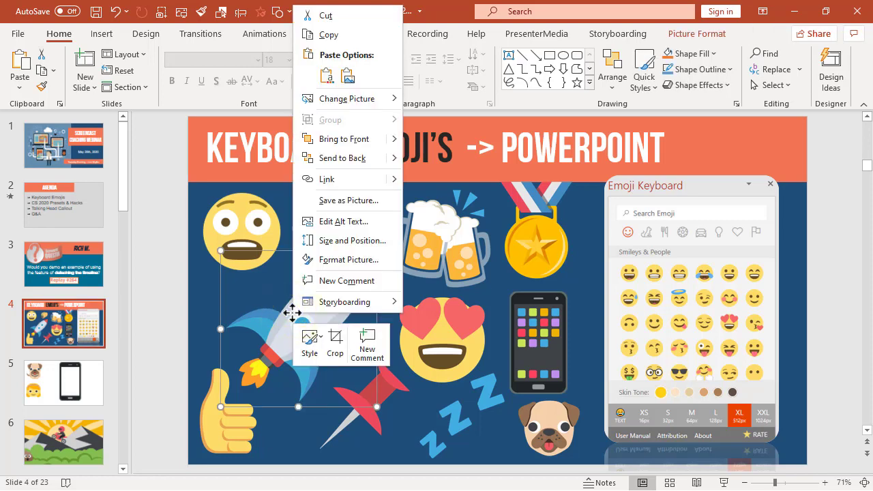
click(380, 201)
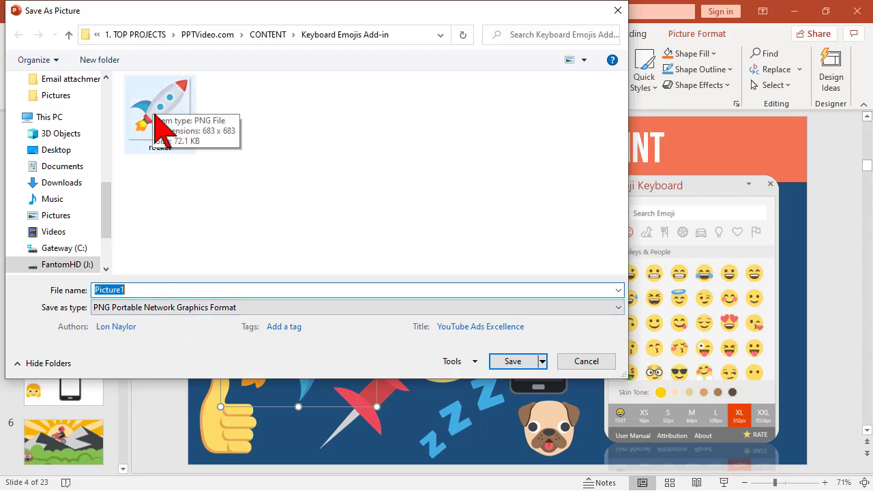
click(567, 360)
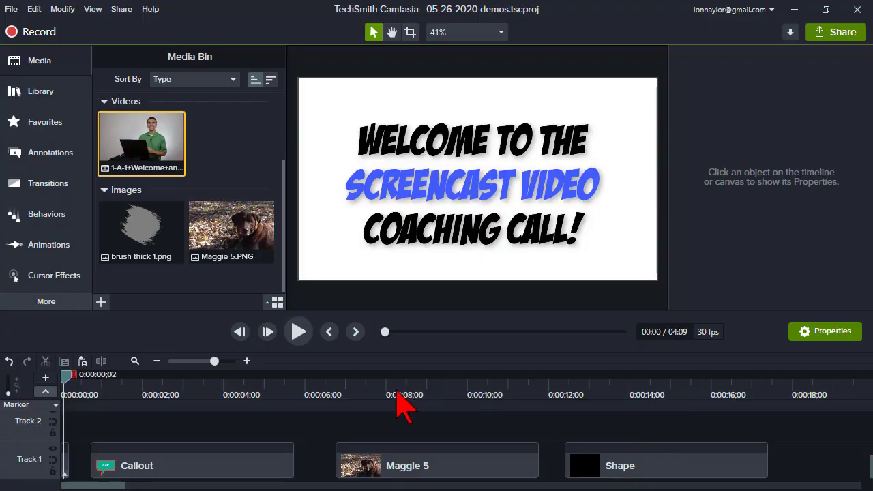
click(396, 393)
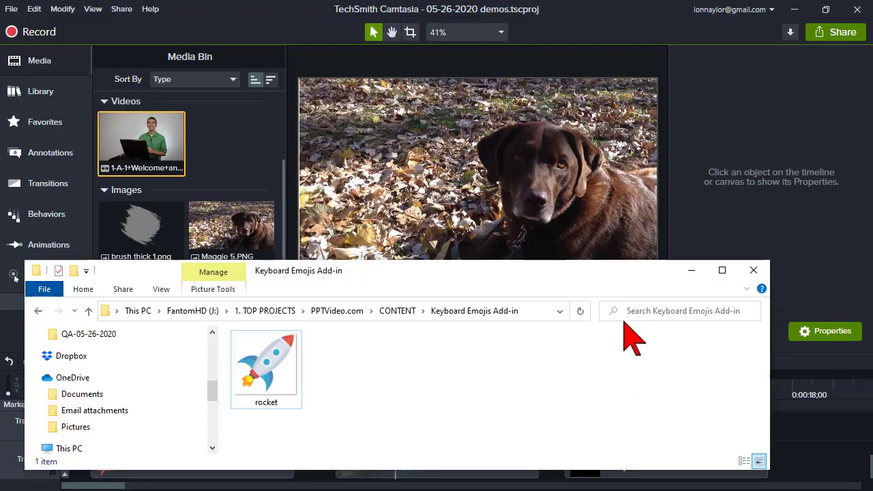
Drop rocket.png over the dog photo, scale it to 53%, and position it upper left
click(268, 390)
drag(266, 389, 357, 220)
drag(470, 178, 409, 176)
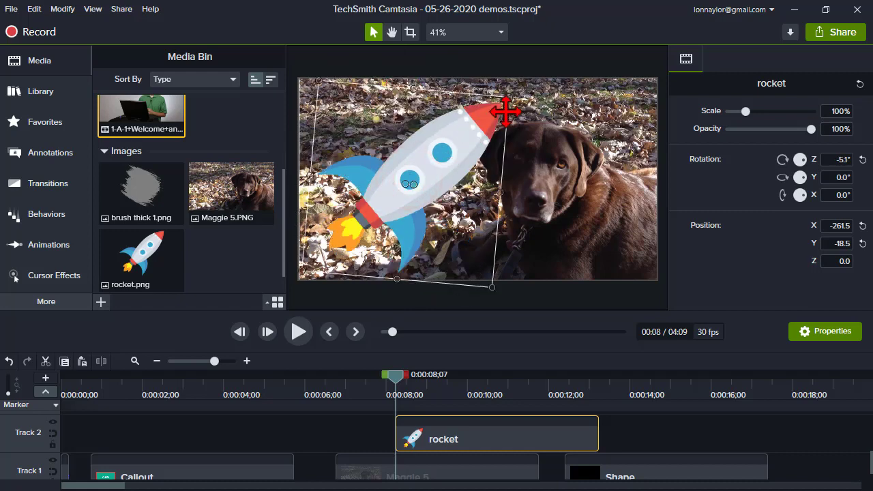
drag(508, 95, 412, 179)
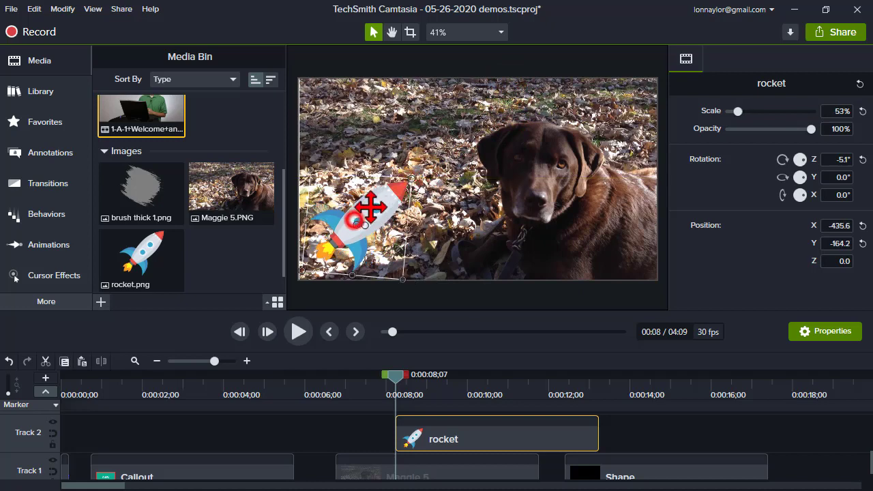
drag(368, 207, 382, 185)
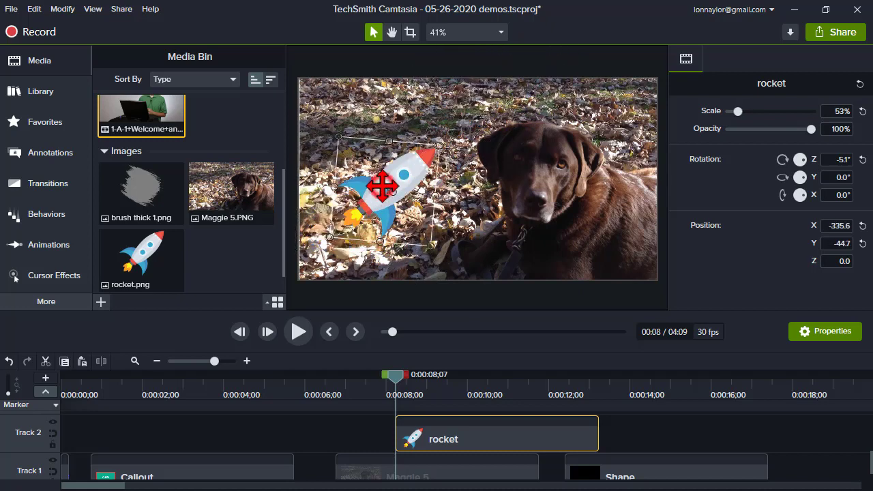
click(382, 185)
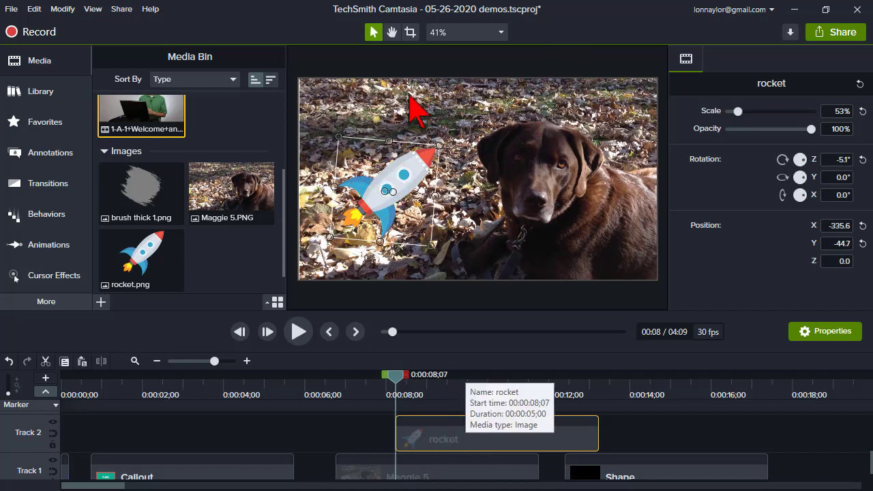
Delete the rocket overlay, leaving Track 2 empty
right_click(389, 171)
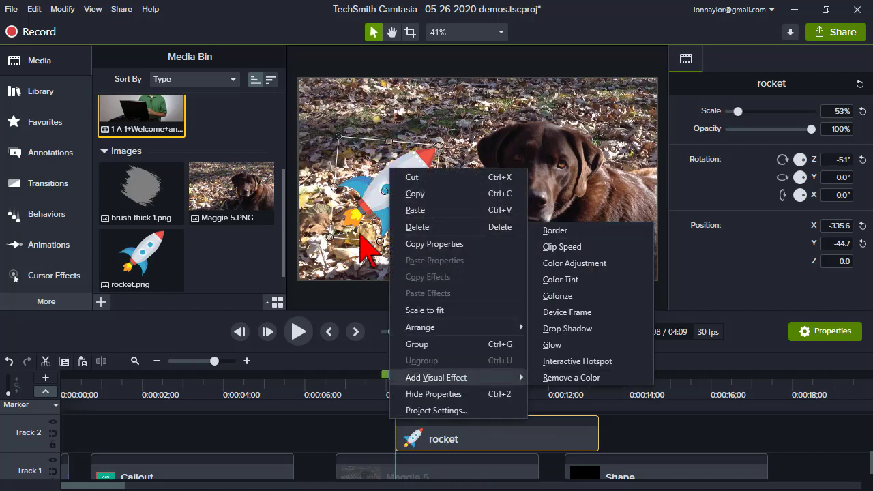
click(351, 201)
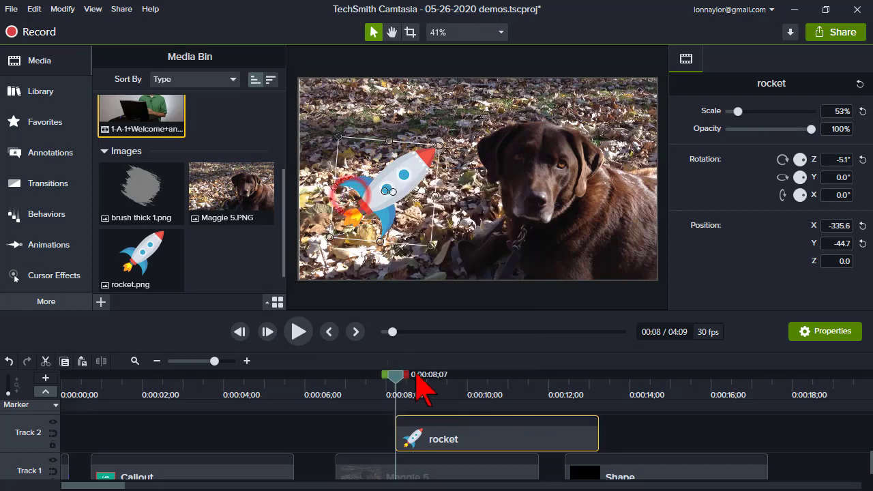
right_click(440, 440)
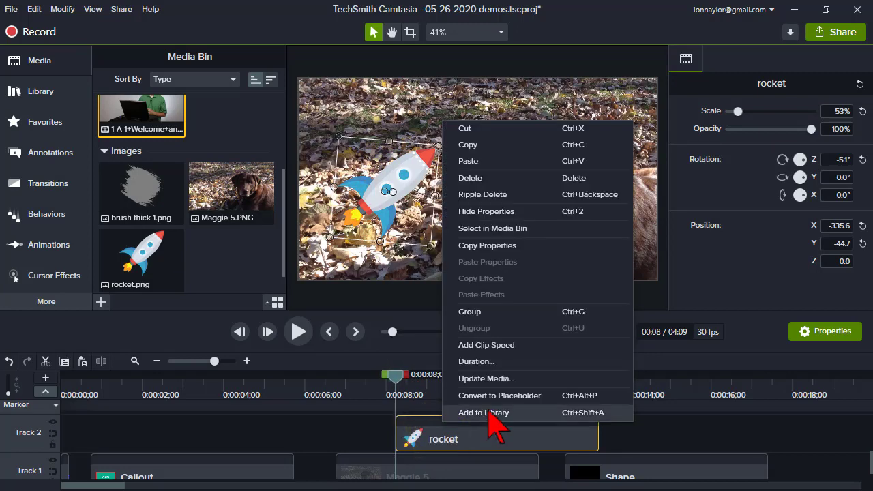
click(362, 214)
click(365, 208)
key(Delete)
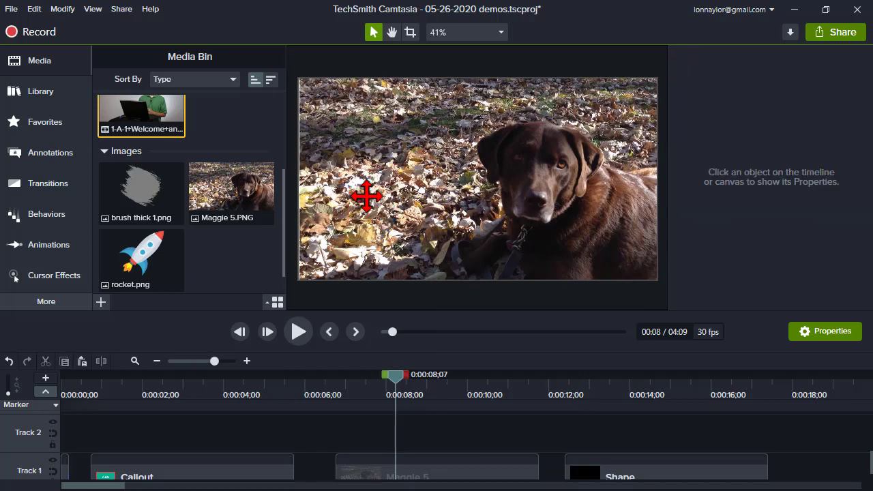